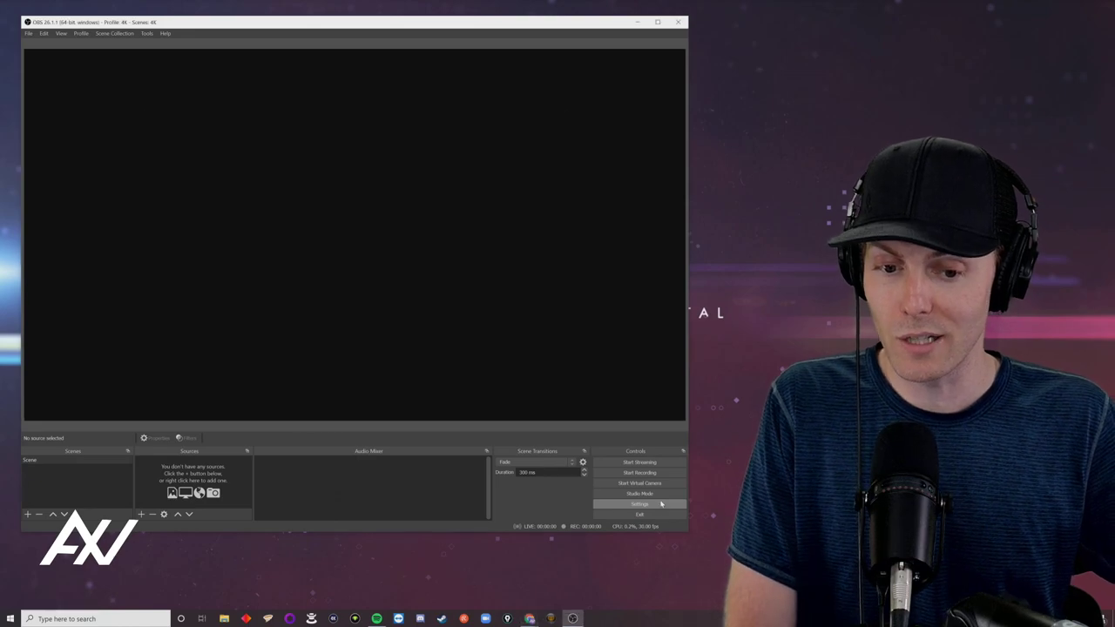
Step: In Video settings, set Base (Canvas) and Output (Scaled) resolution to 3840x2160
{"action": "left_click", "coordinate": [661, 504]}
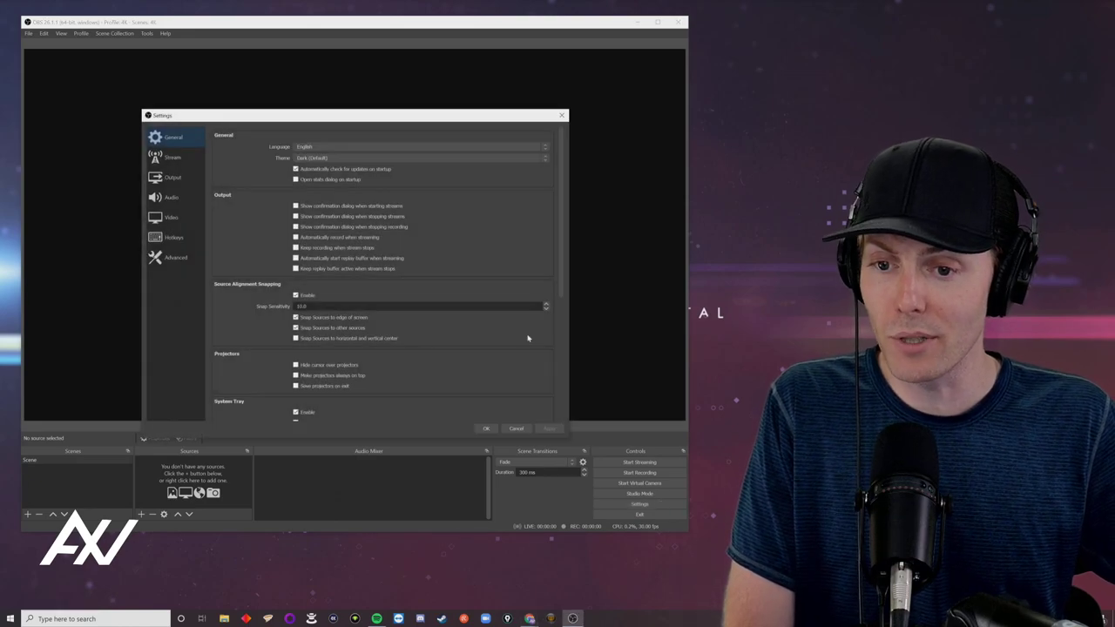
{"action": "left_click_drag", "start_coordinate": [468, 115], "coordinate": [451, 76]}
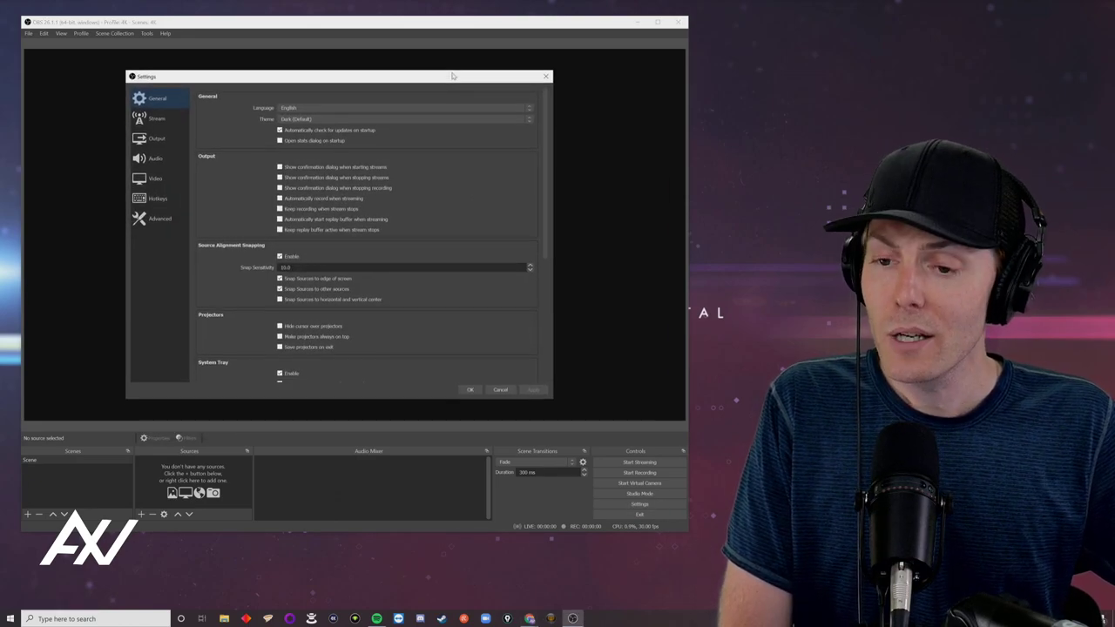
{"action": "left_click", "coordinate": [162, 179]}
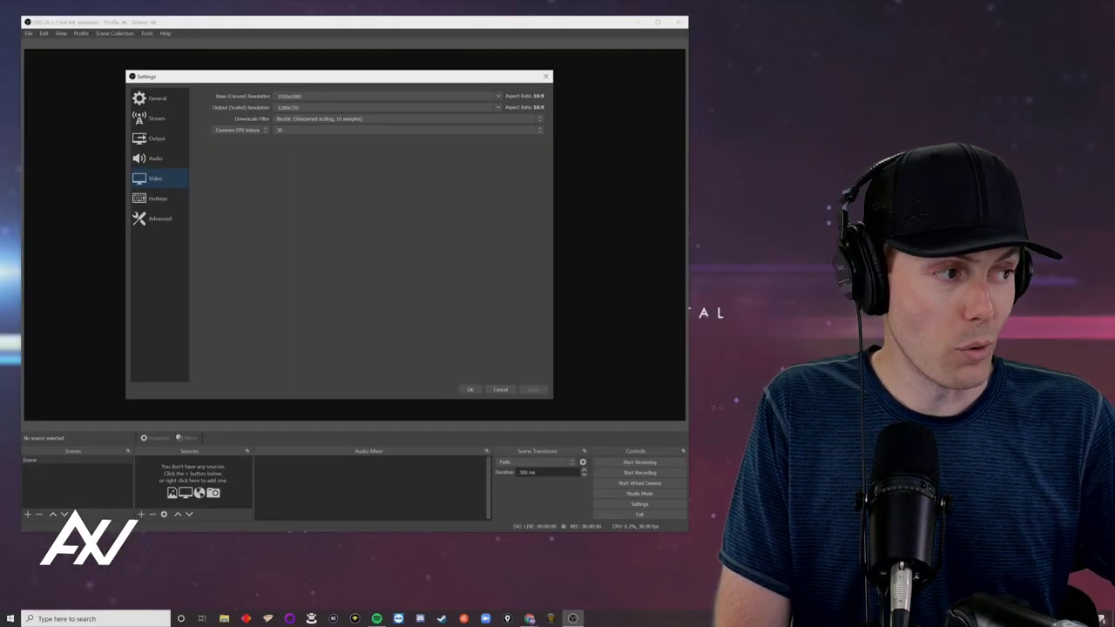
{"action": "left_click", "coordinate": [1067, 69]}
{"action": "type", "text": "3840x2"}
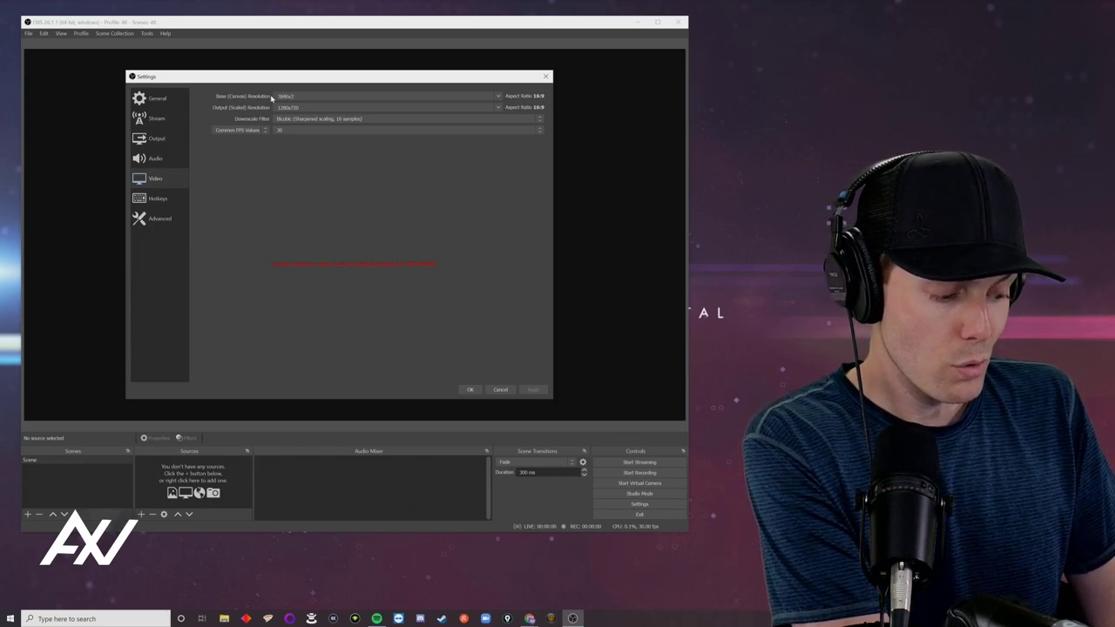
{"action": "type", "text": "160"}
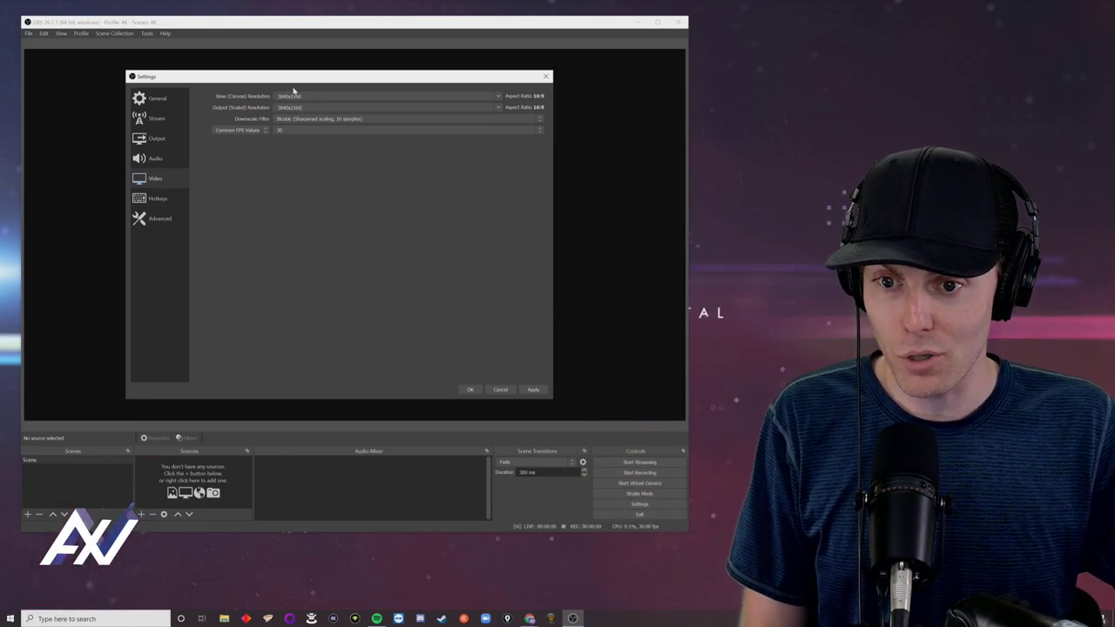
Step: Choose Lanczos (sharpened scaling, 36 samples) as the downscale filter
{"action": "left_click", "coordinate": [338, 120]}
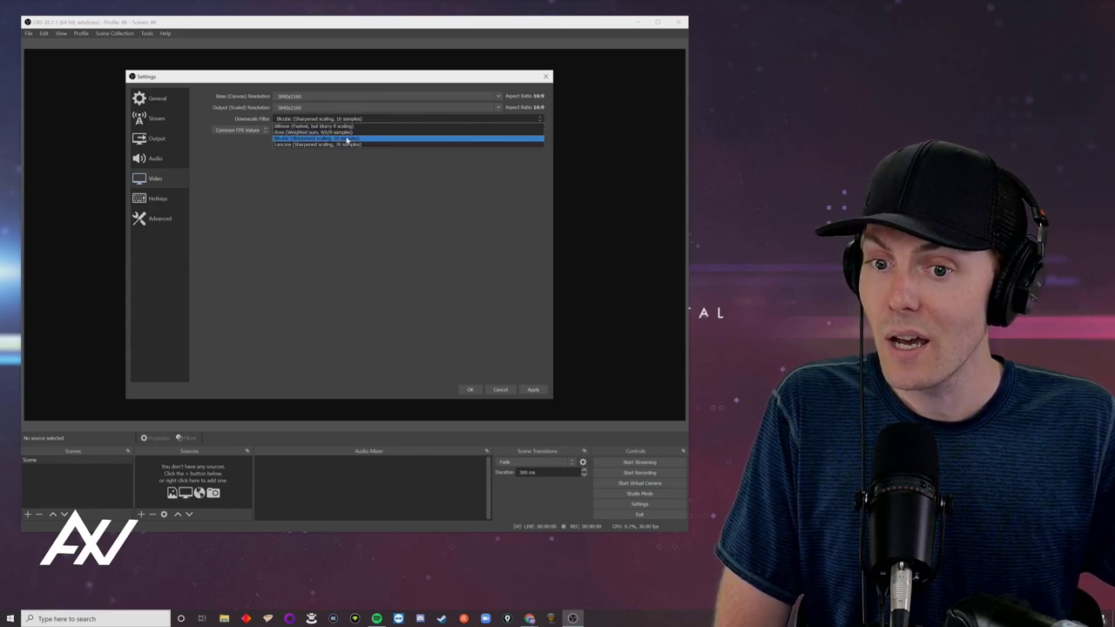
{"action": "left_click", "coordinate": [349, 145]}
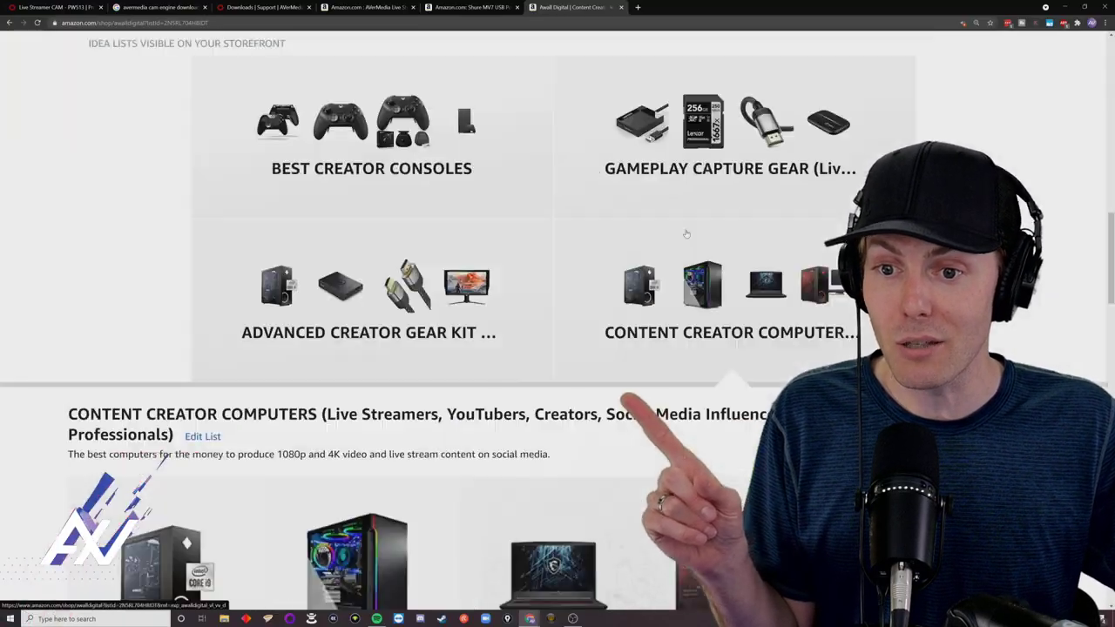
{"action": "scroll", "coordinate": [686, 233], "scroll_direction": "up", "scroll_amount": 6}
{"action": "scroll", "coordinate": [686, 233], "scroll_direction": "down", "scroll_amount": 2}
{"action": "scroll", "coordinate": [487, 228], "scroll_direction": "down", "scroll_amount": 1}
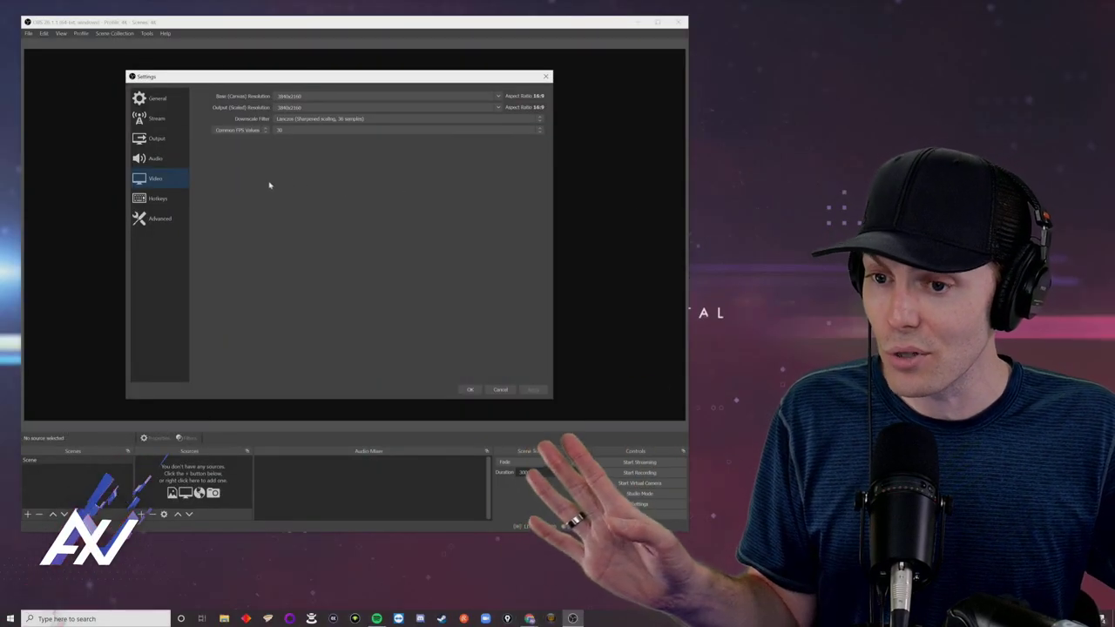
Step: Change the Output Mode from Simple to Advanced
{"action": "left_click", "coordinate": [169, 144]}
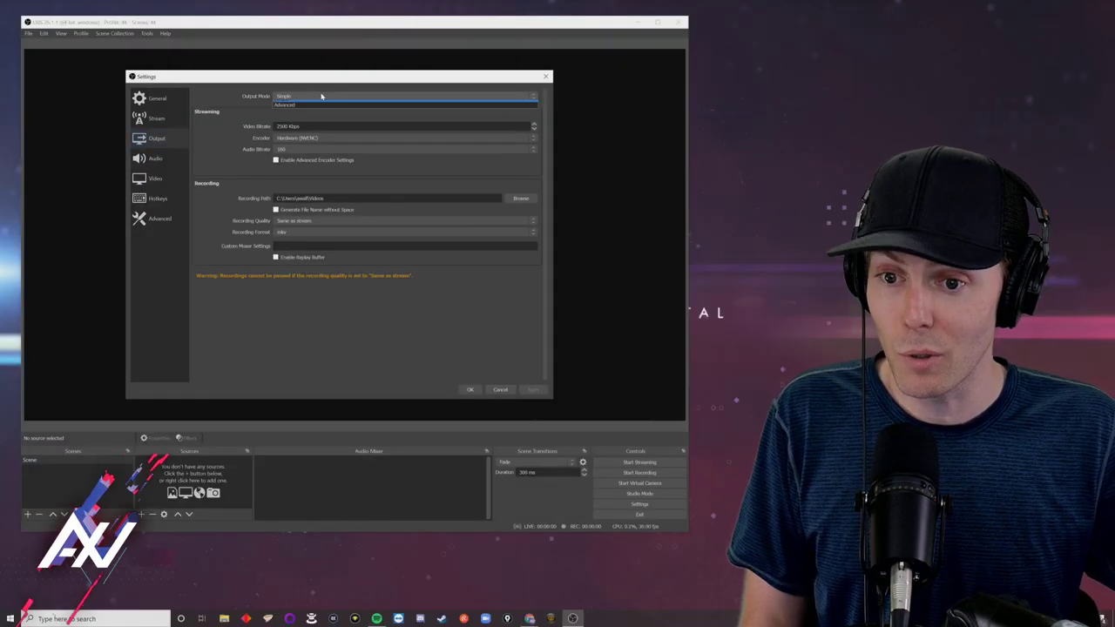
{"action": "left_click", "coordinate": [319, 96]}
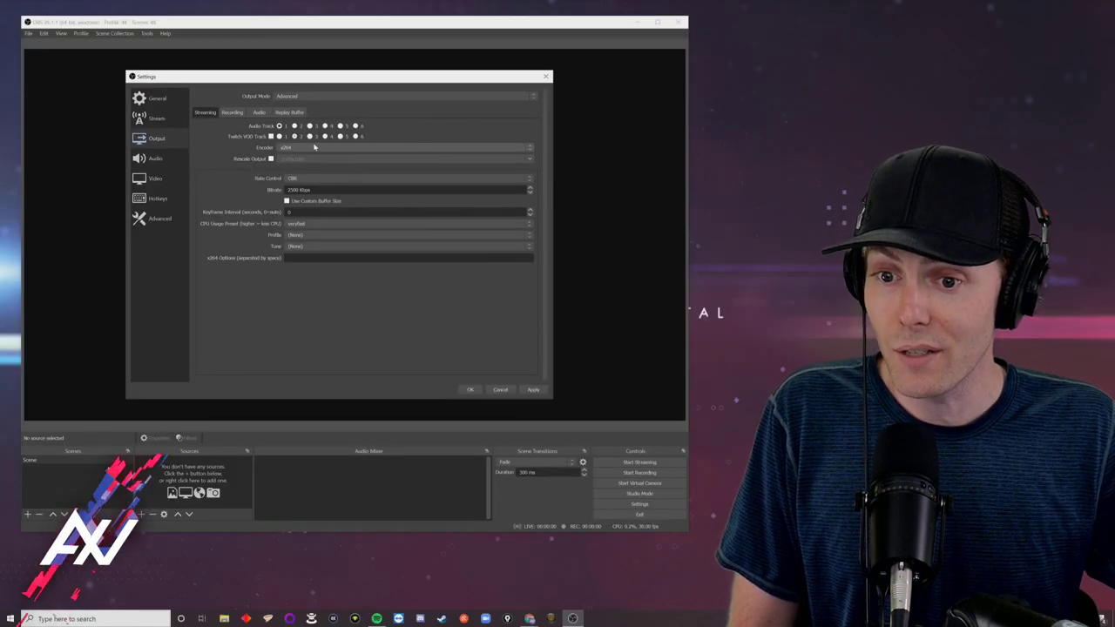
Step: Set the streaming encoder to NVIDIA NVENC H.264 (new) with CBR rate control
{"action": "left_click", "coordinate": [314, 147]}
{"action": "left_click", "coordinate": [314, 154]}
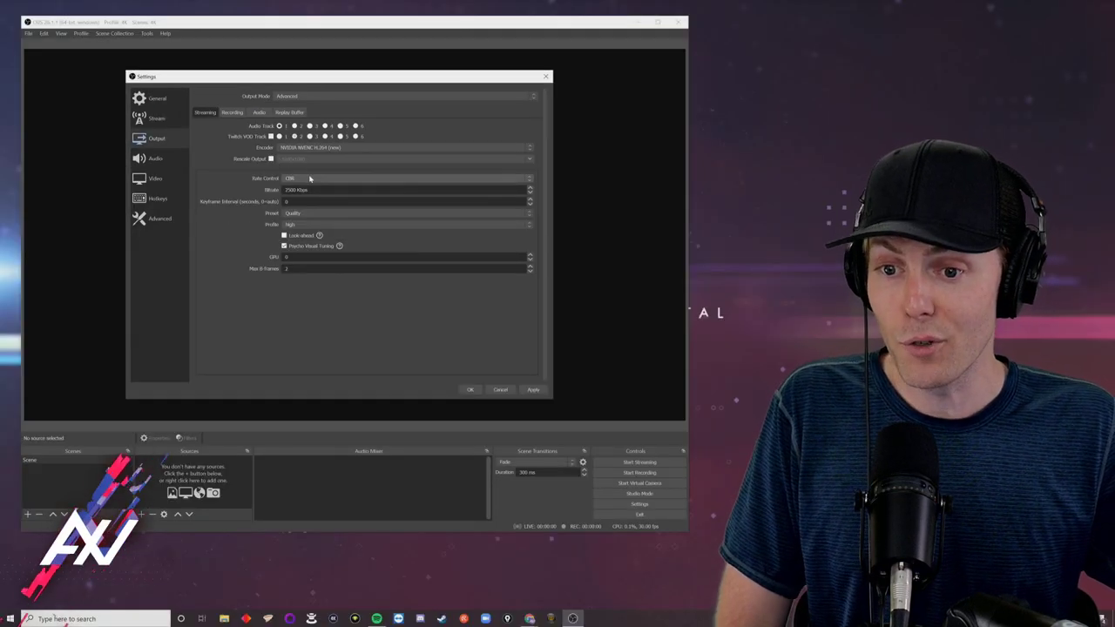
{"action": "left_click", "coordinate": [298, 179]}
{"action": "left_click", "coordinate": [301, 187]}
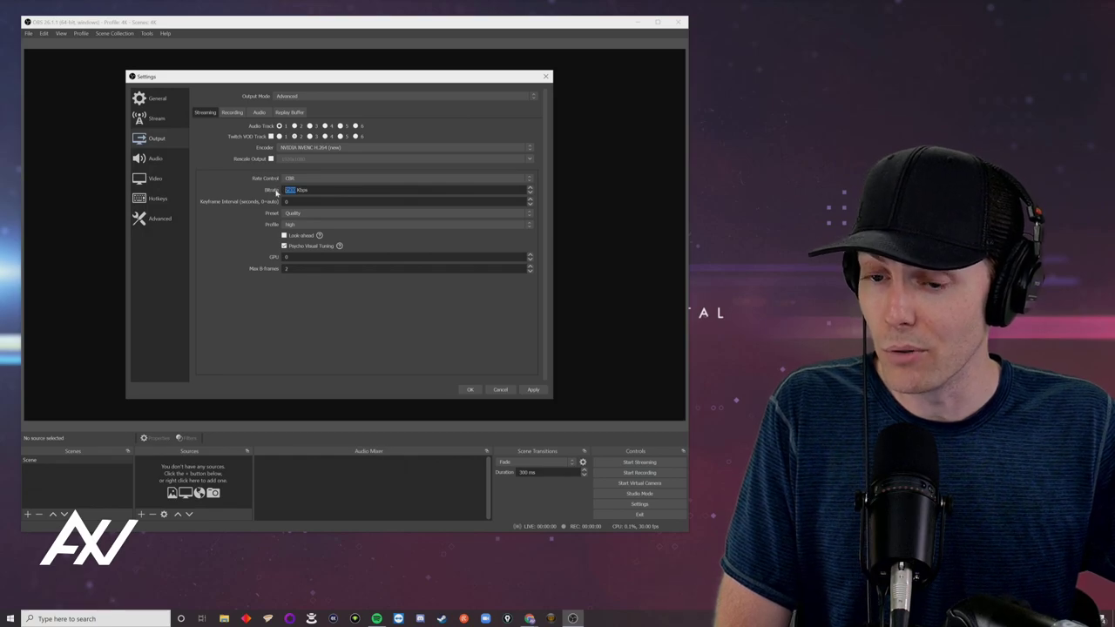
Step: Raise the streaming bitrate from 2500 Kbps to 34000 Kbps
{"action": "type", "text": "3500"}
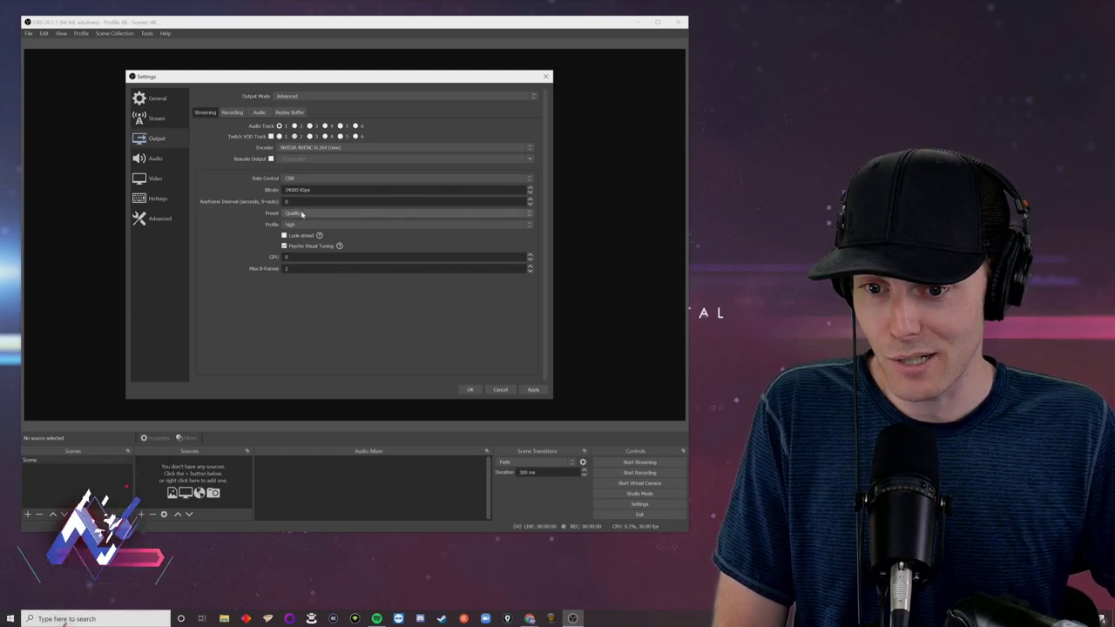
Step: Use the Max Performance streaming preset and show the Recording output options
{"action": "left_click", "coordinate": [301, 213]}
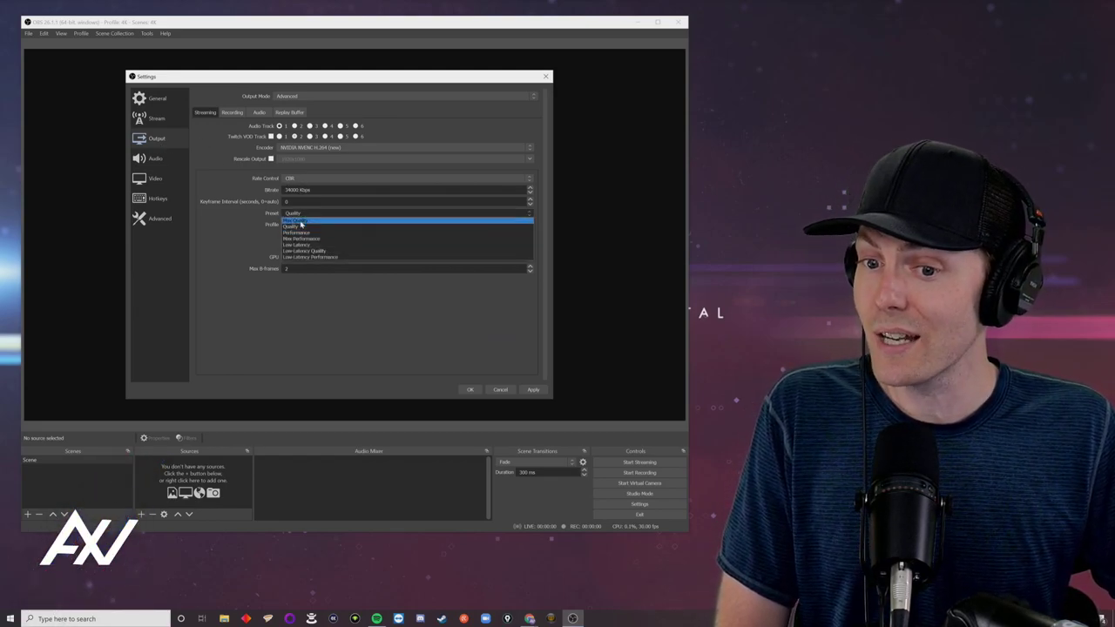
{"action": "left_click", "coordinate": [299, 239]}
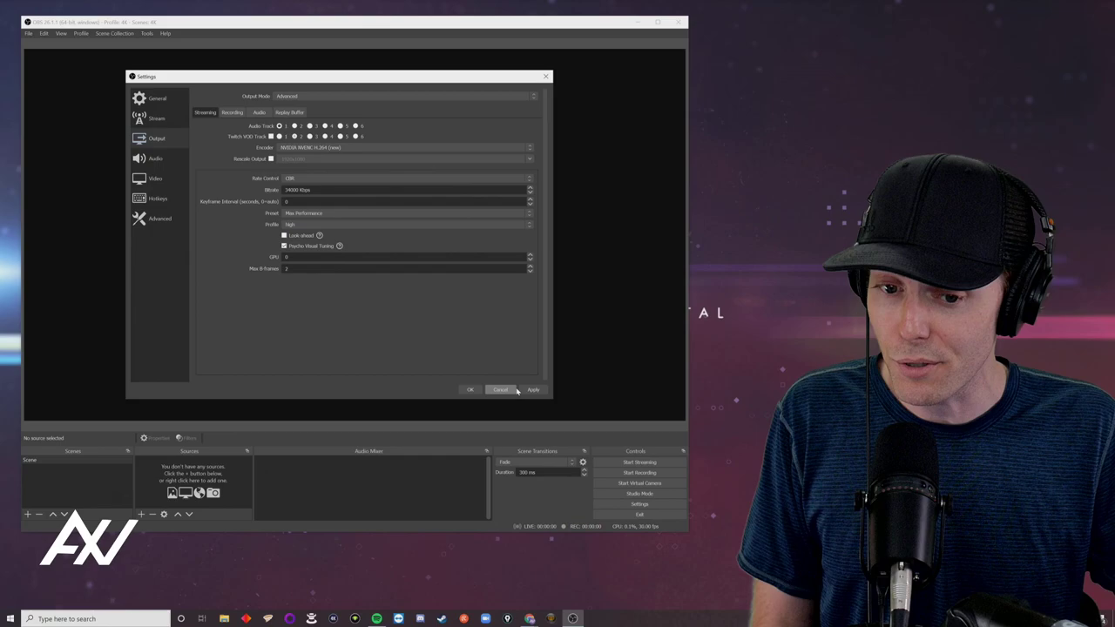
{"action": "left_click", "coordinate": [232, 113]}
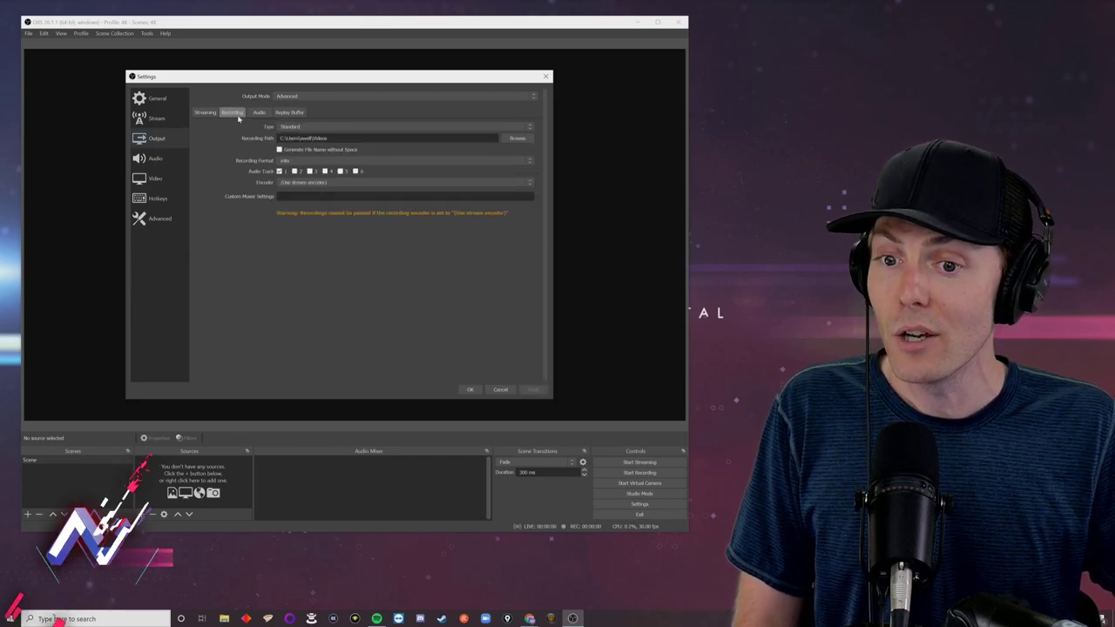
Step: Set the recording path to the OBS folder on DATA (D:)
{"action": "left_click", "coordinate": [517, 138]}
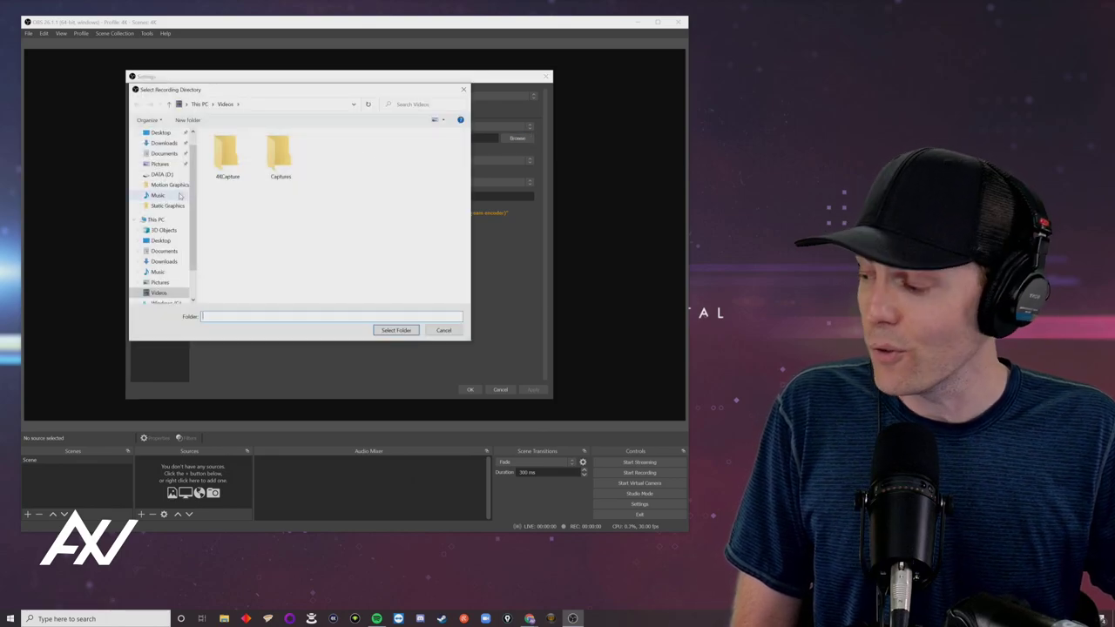
{"action": "left_click_drag", "start_coordinate": [192, 202], "coordinate": [197, 234]}
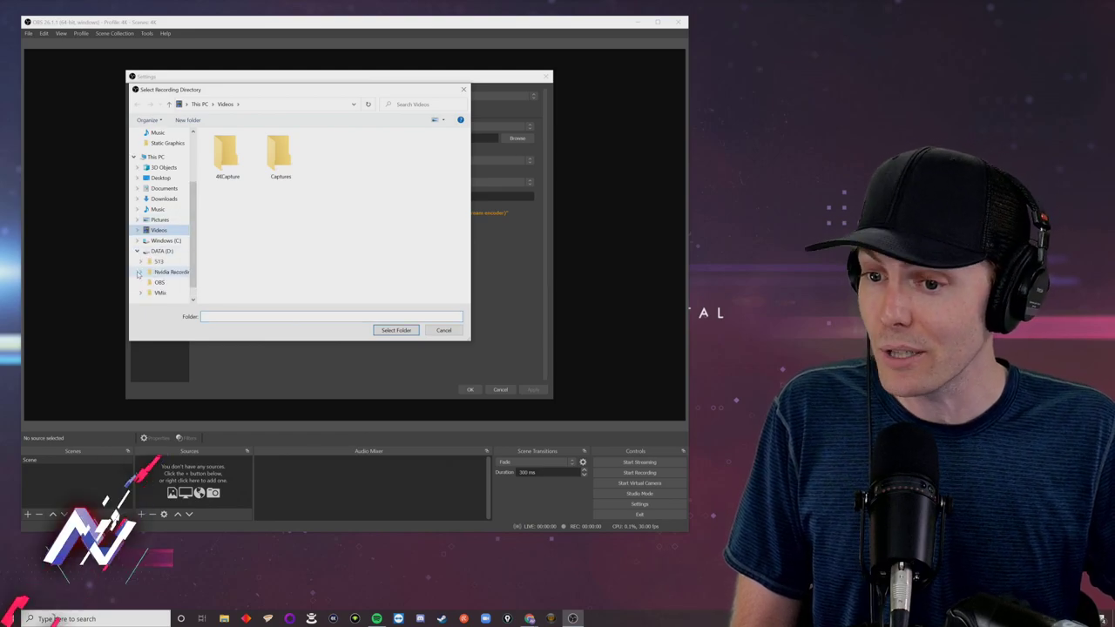
{"action": "left_click", "coordinate": [138, 272]}
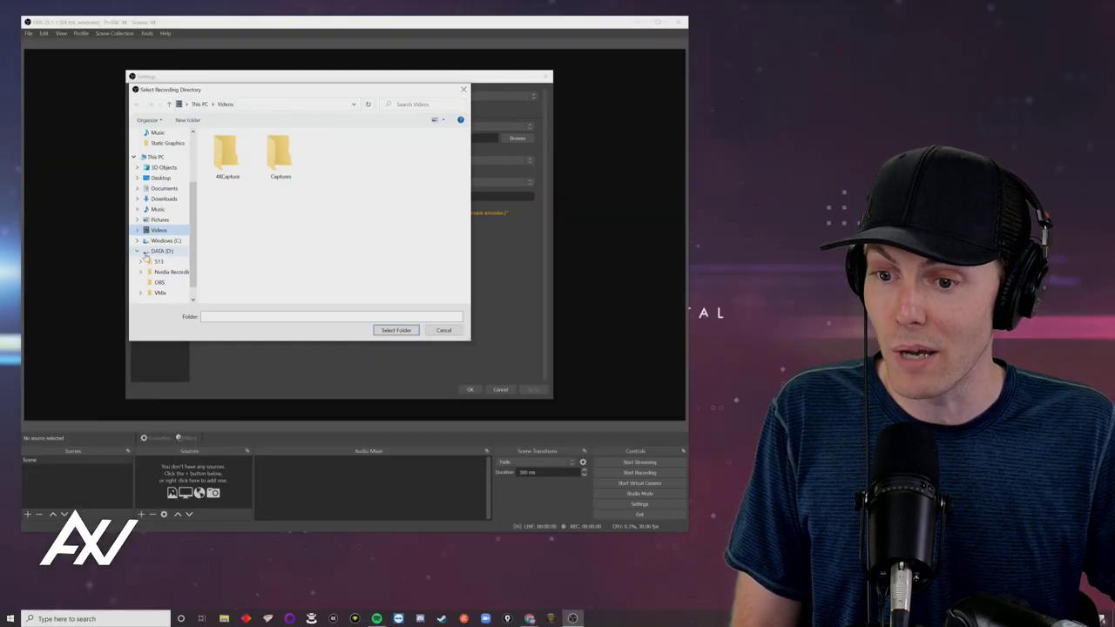
{"action": "left_click", "coordinate": [160, 282]}
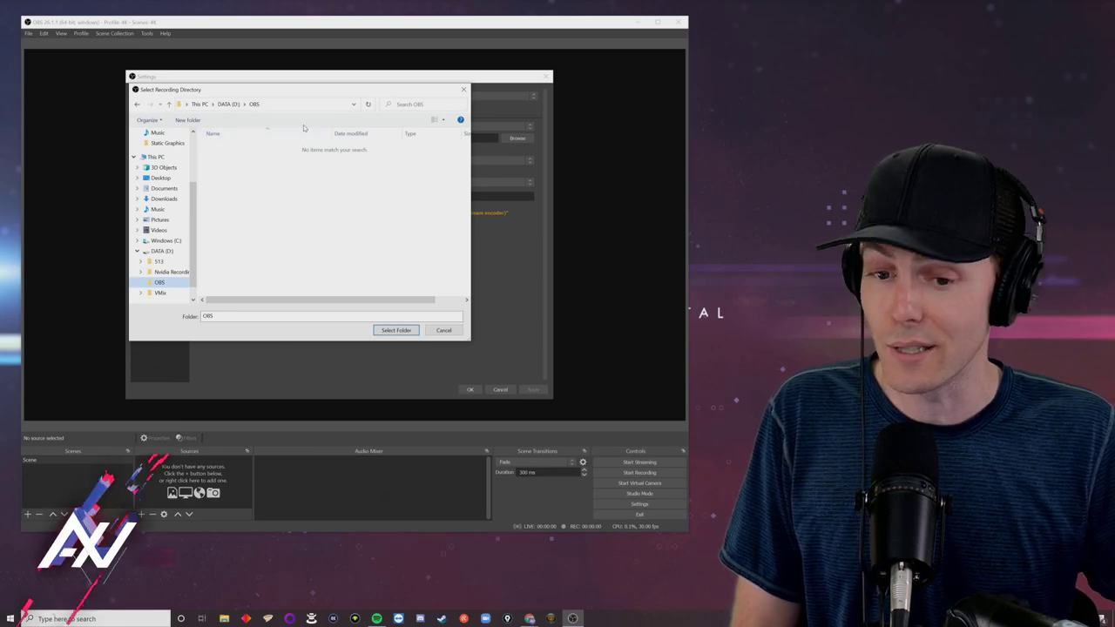
{"action": "left_click", "coordinate": [408, 332]}
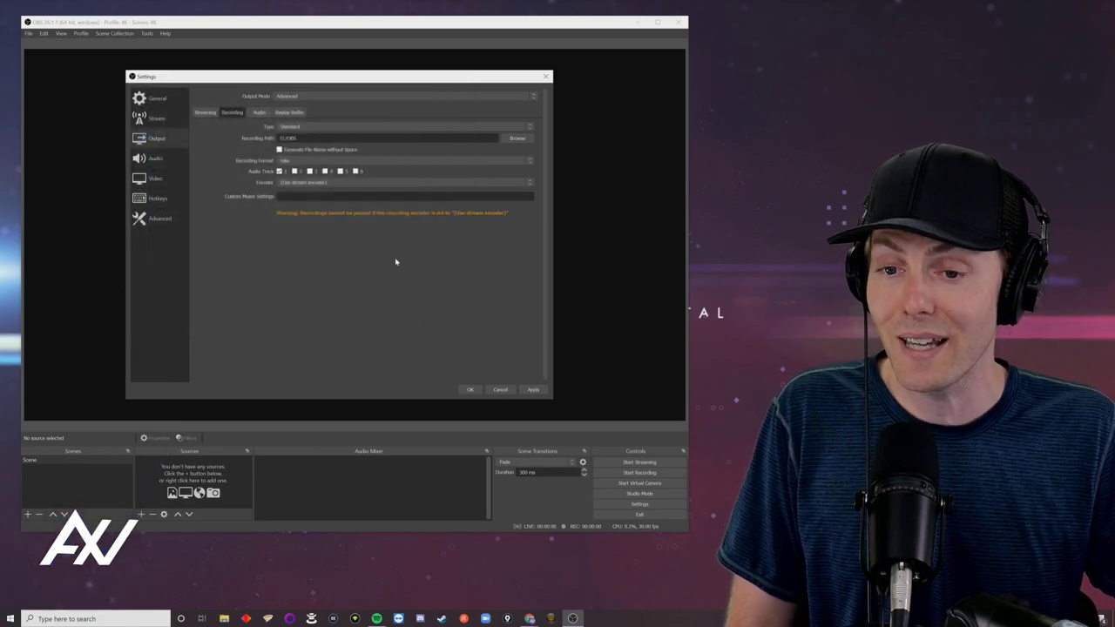
Step: Record in mp4 format using the NVIDIA NVENC H.264 (new) encoder
{"action": "left_click", "coordinate": [351, 163]}
{"action": "left_click", "coordinate": [334, 176]}
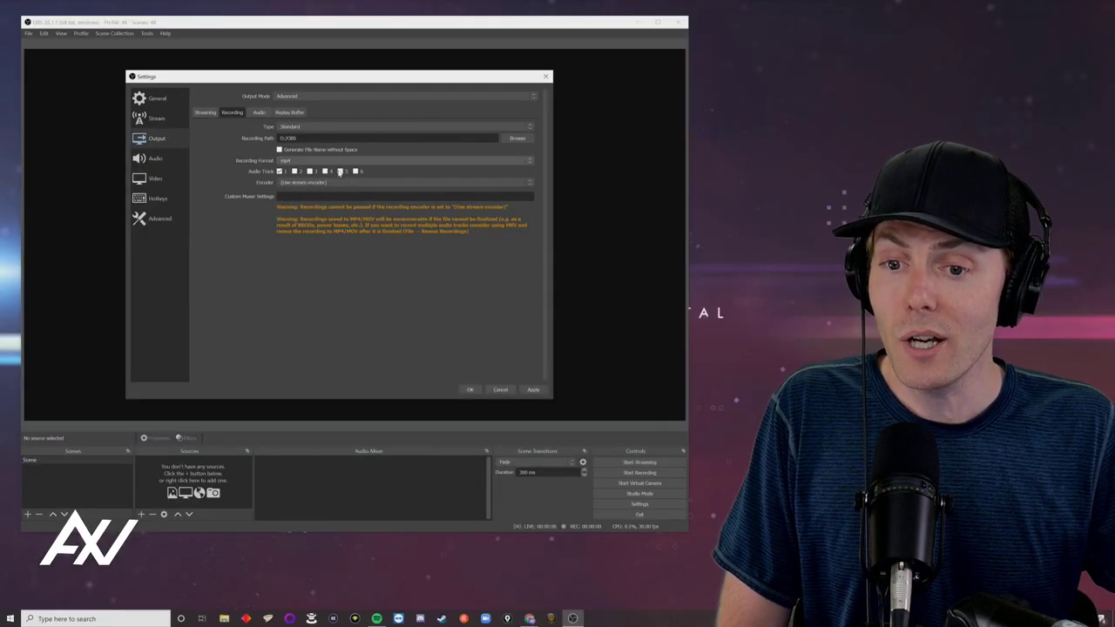
{"action": "left_click", "coordinate": [335, 182]}
{"action": "left_click", "coordinate": [310, 194]}
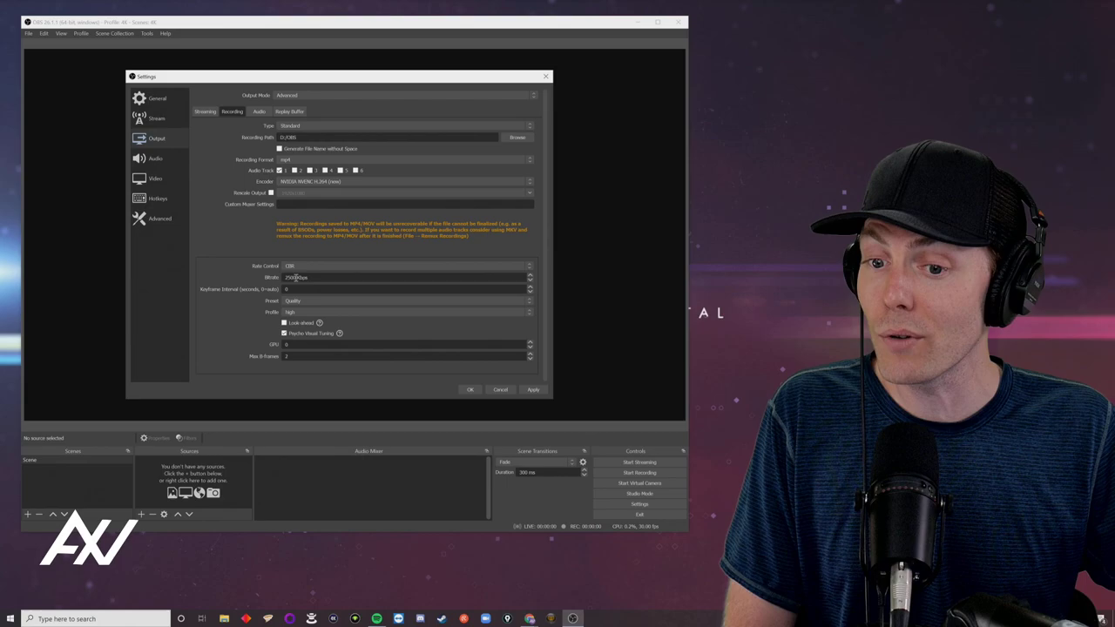
Step: Set the recording bitrate to 50000 Kbps and the preset to Max Performance
{"action": "key", "text": "BackSpace"}
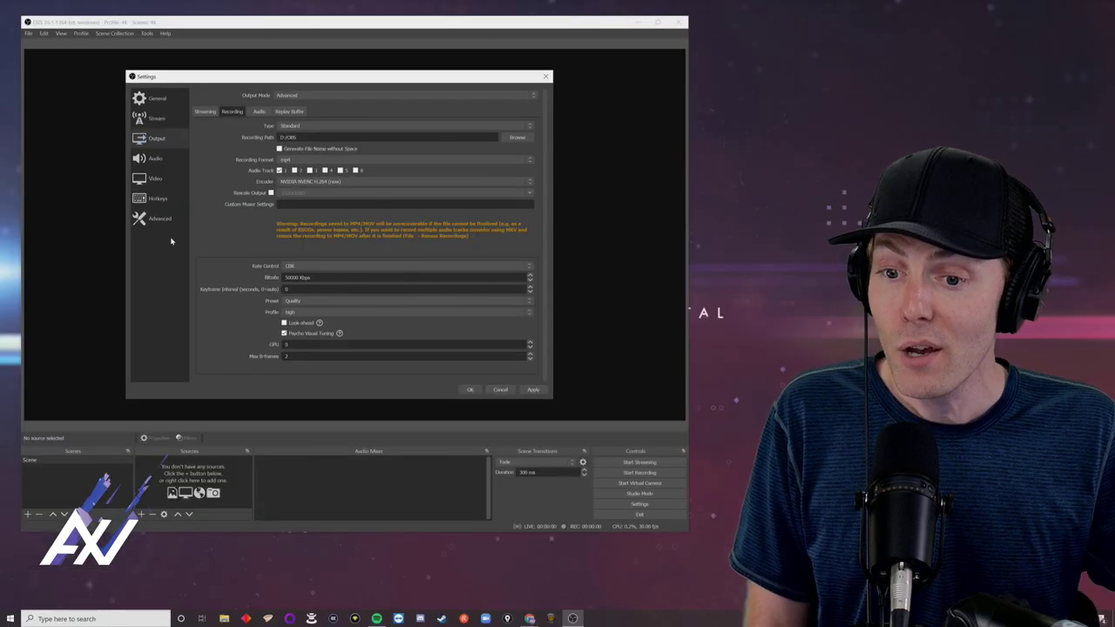
{"action": "left_click", "coordinate": [325, 301]}
{"action": "left_click", "coordinate": [312, 325]}
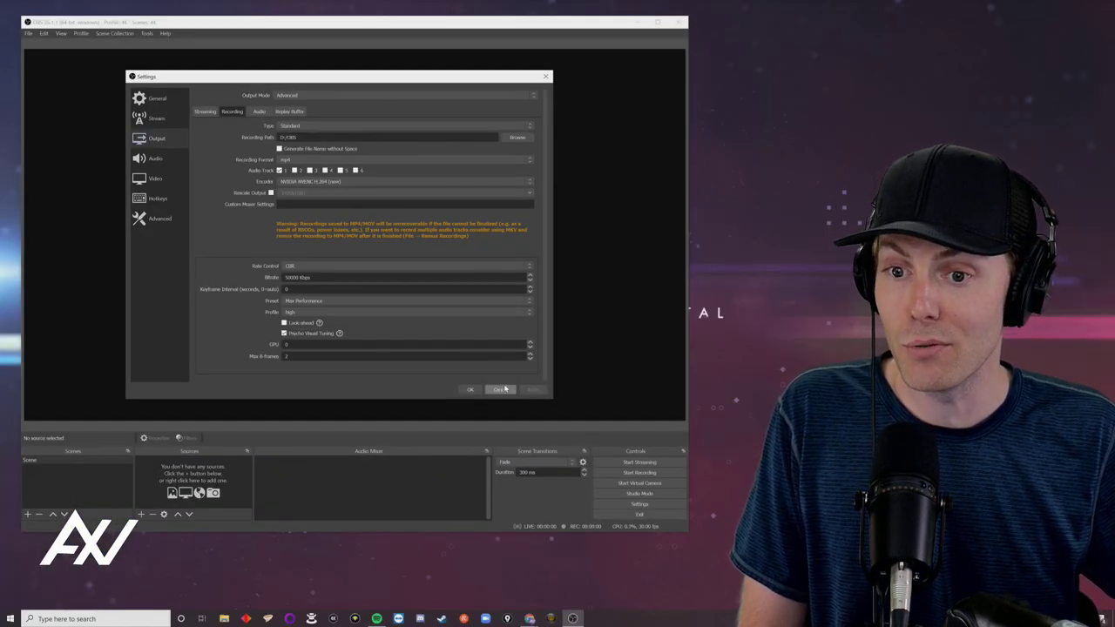
Step: Set audio bitrate to 320 for Tracks 1–6, then show the Stream settings
{"action": "left_click", "coordinate": [259, 111]}
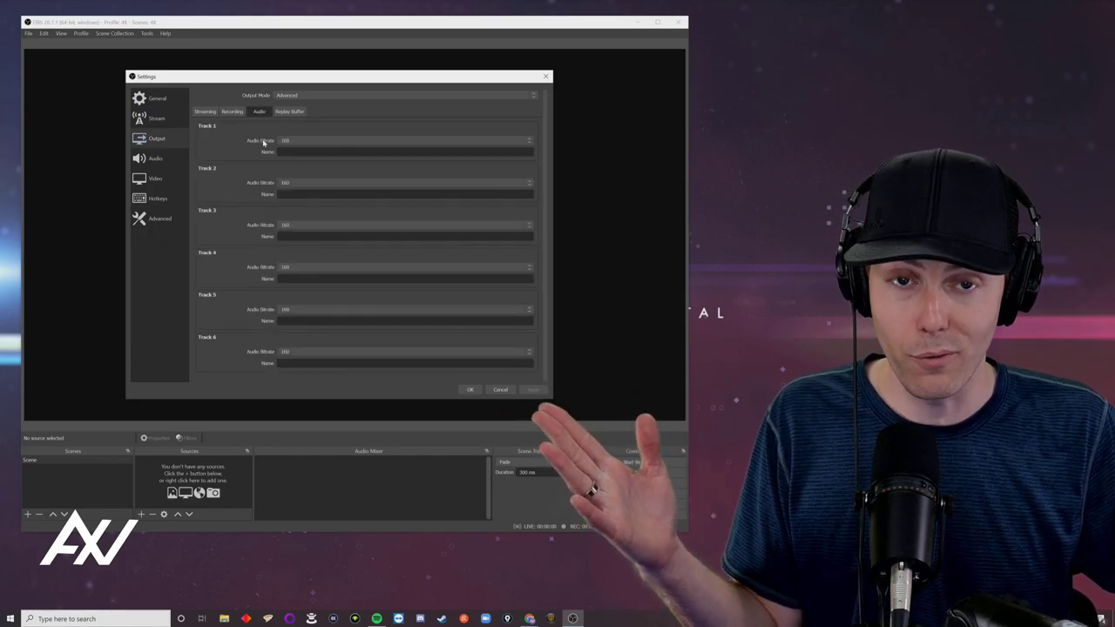
{"action": "left_click", "coordinate": [306, 142]}
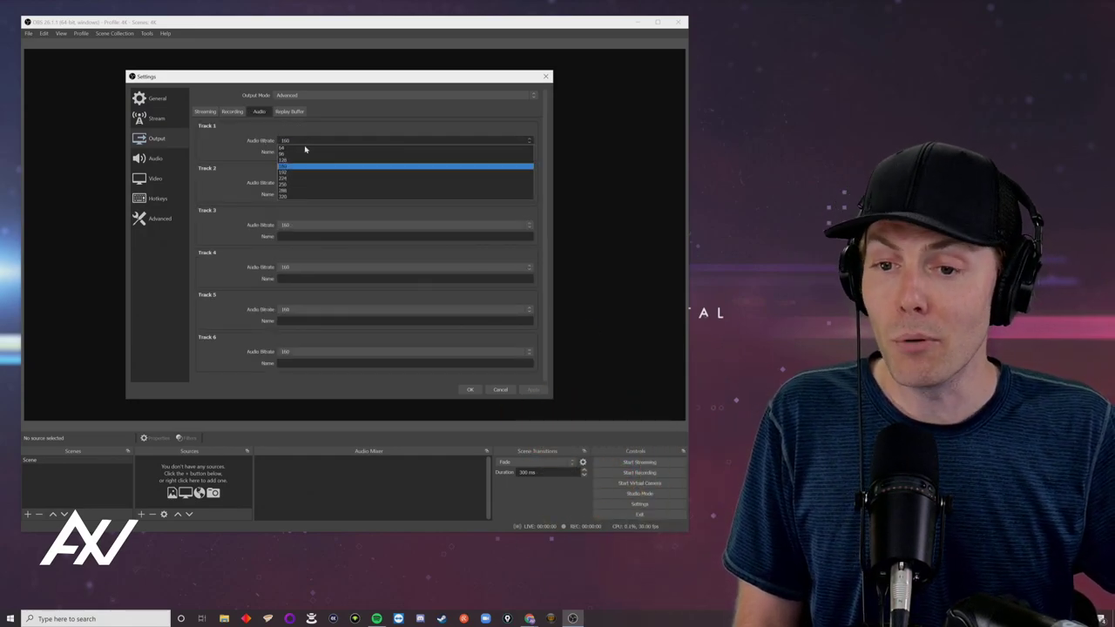
{"action": "left_click", "coordinate": [294, 191]}
{"action": "left_click", "coordinate": [284, 236]}
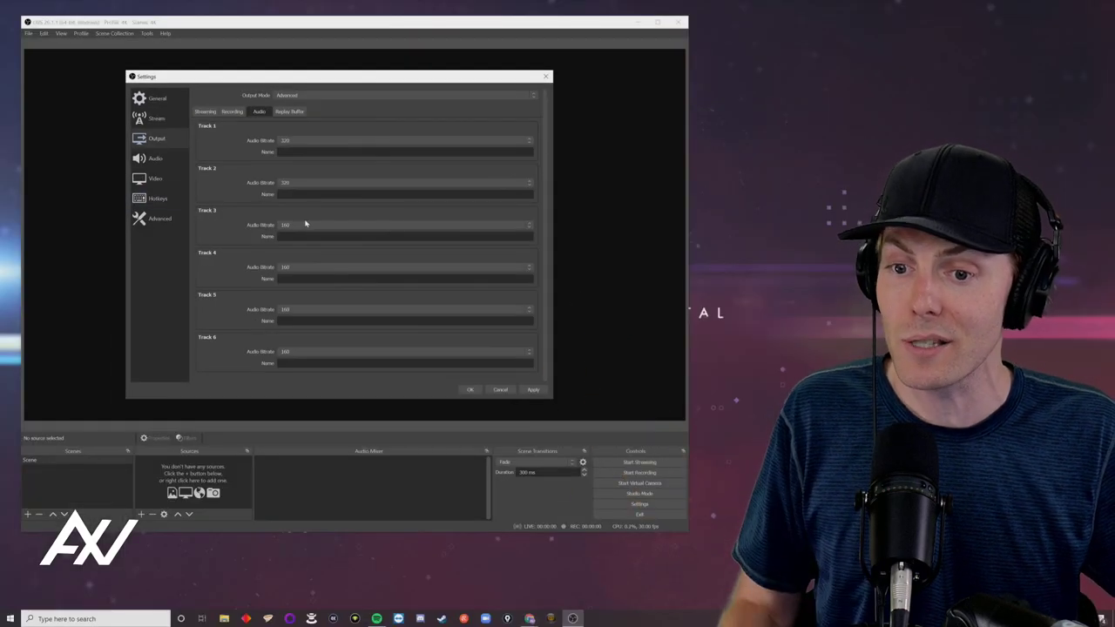
{"action": "left_click", "coordinate": [304, 224]}
{"action": "left_click", "coordinate": [296, 279]}
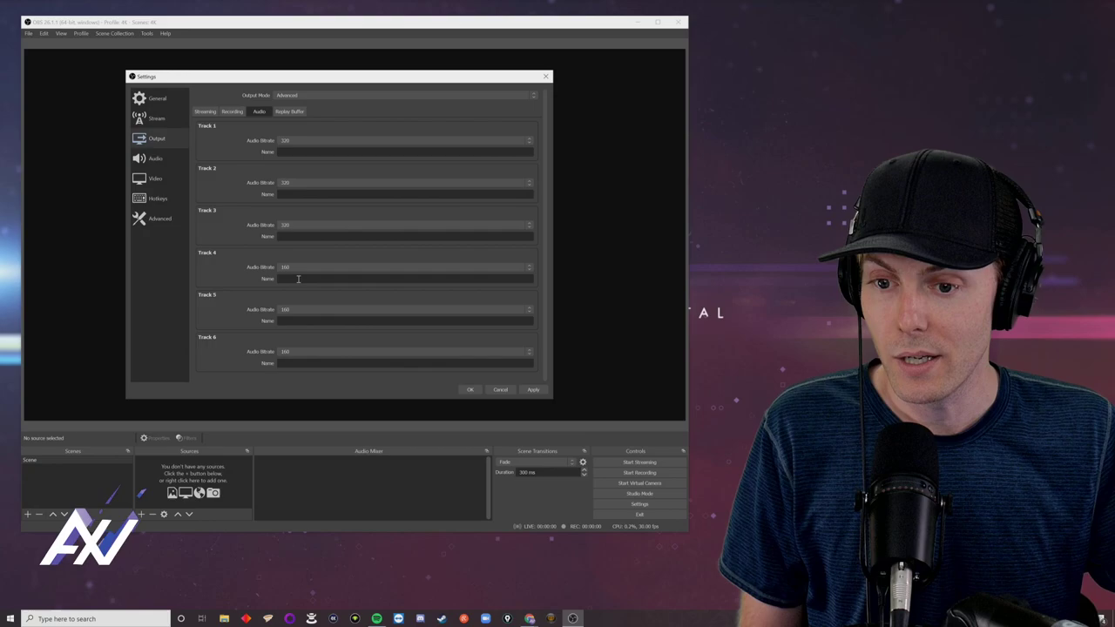
{"action": "left_click", "coordinate": [296, 266]}
{"action": "left_click", "coordinate": [293, 321]}
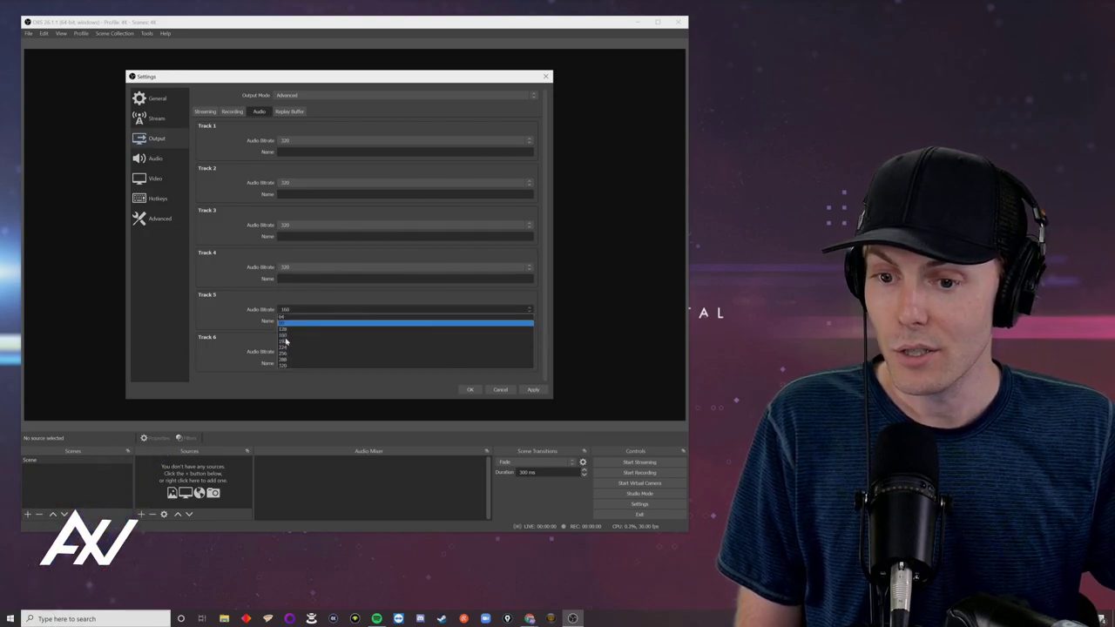
{"action": "left_click", "coordinate": [288, 365]}
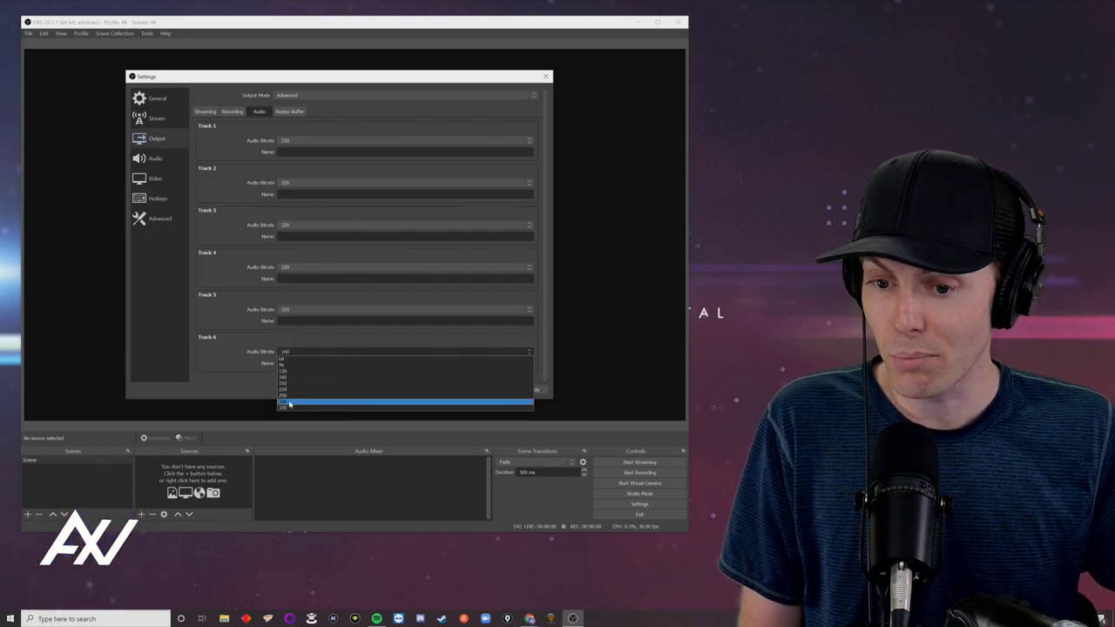
{"action": "left_click", "coordinate": [288, 408]}
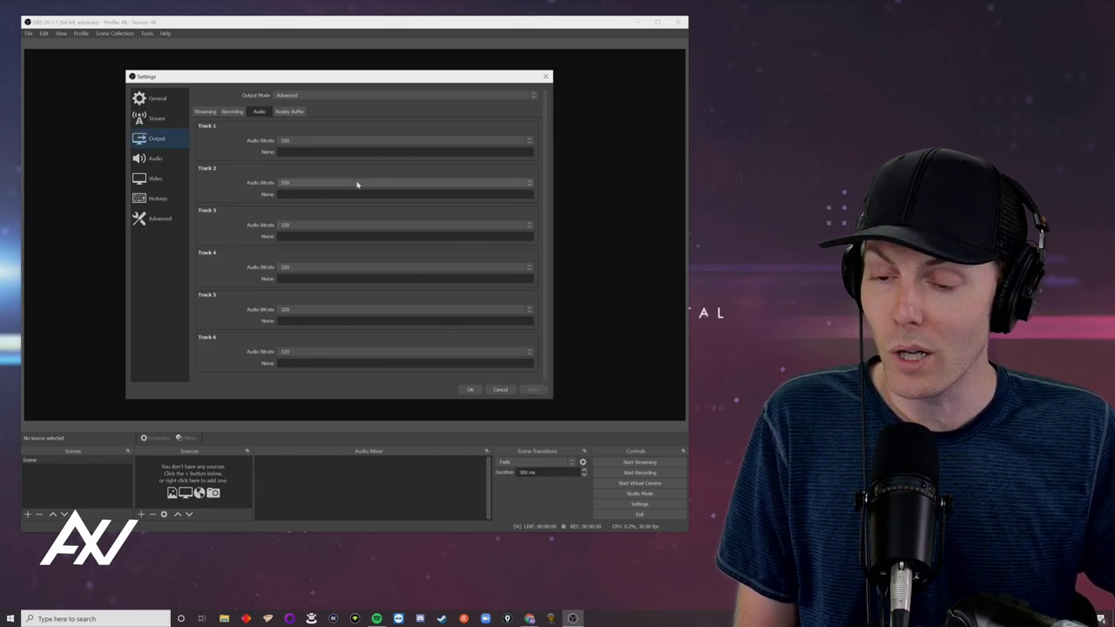
{"action": "left_click", "coordinate": [169, 121]}
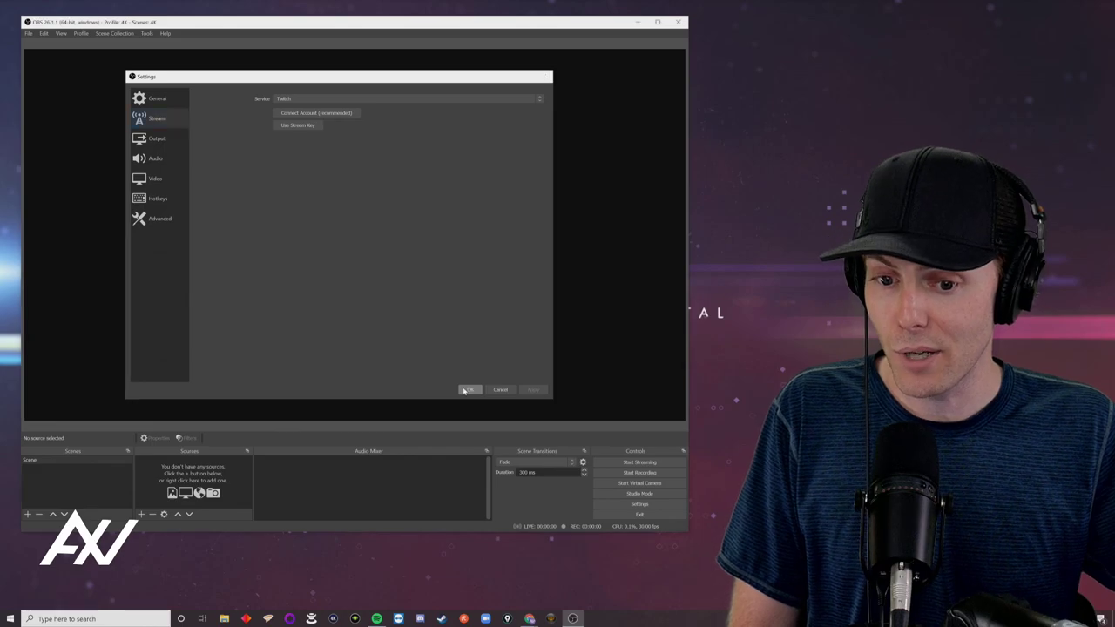
Step: Save the settings and add a Video Capture Device source named PW513
{"action": "left_click", "coordinate": [465, 390]}
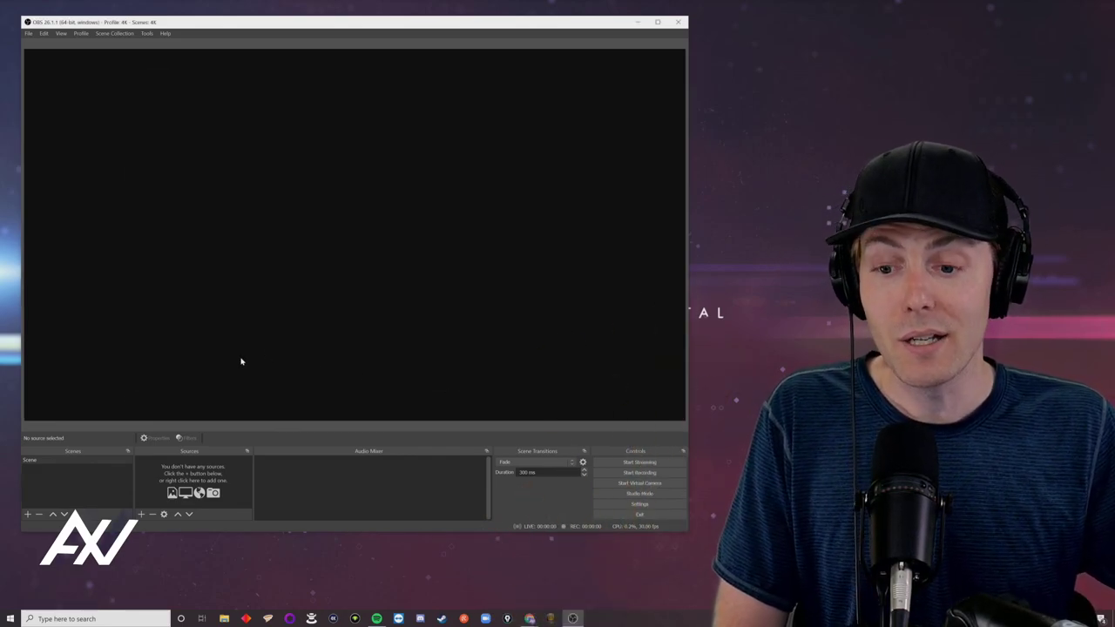
{"action": "left_click", "coordinate": [141, 514]}
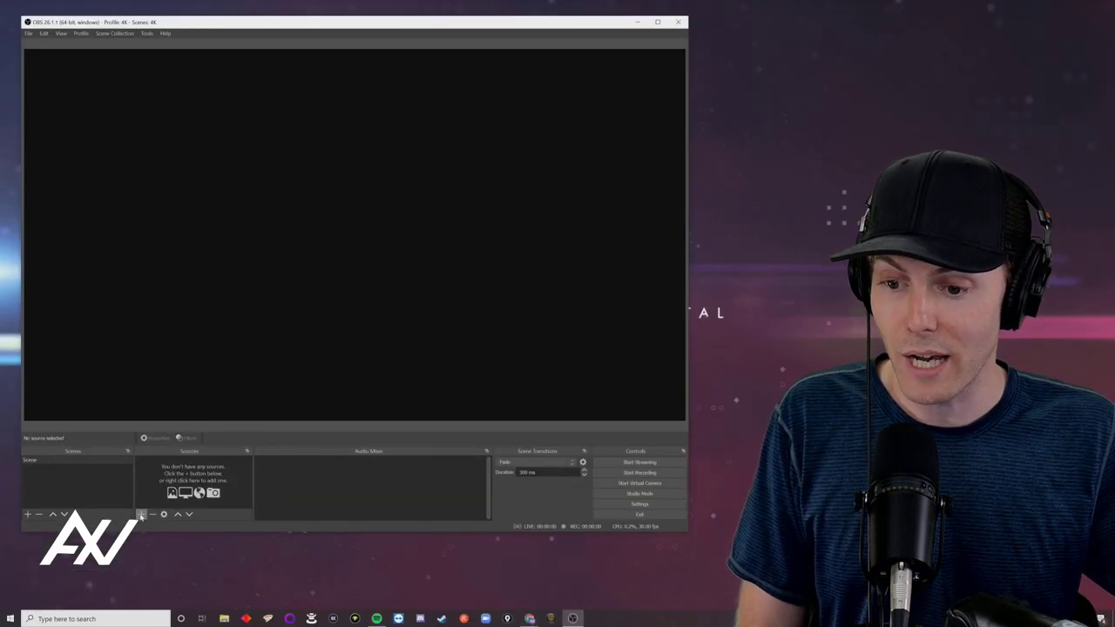
{"action": "left_click", "coordinate": [141, 515]}
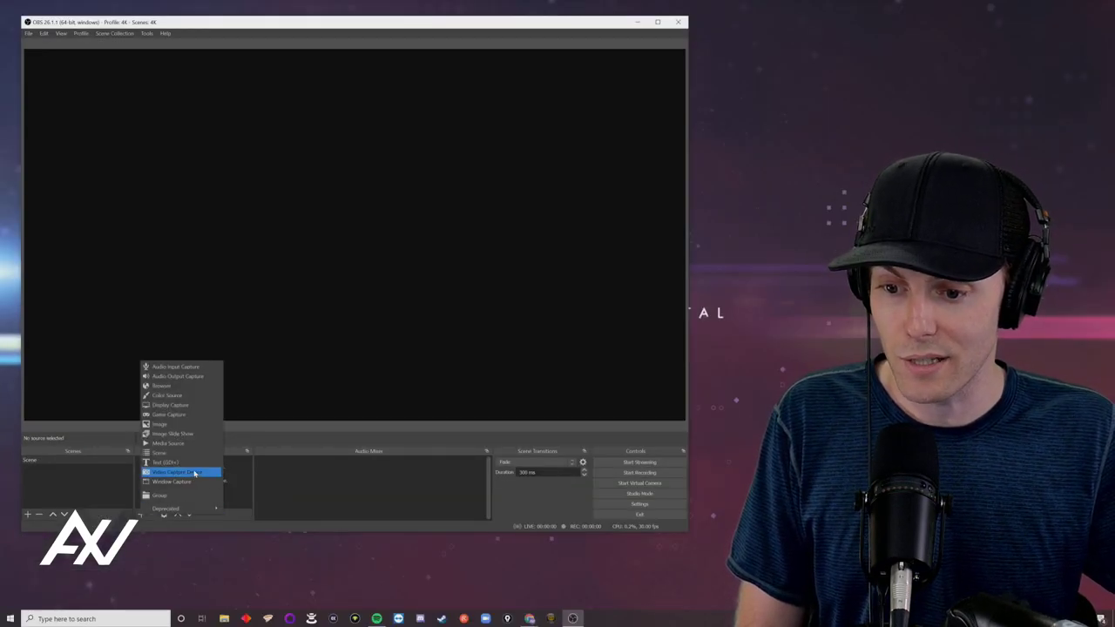
{"action": "left_click", "coordinate": [195, 472]}
{"action": "type", "text": "PWS13"}
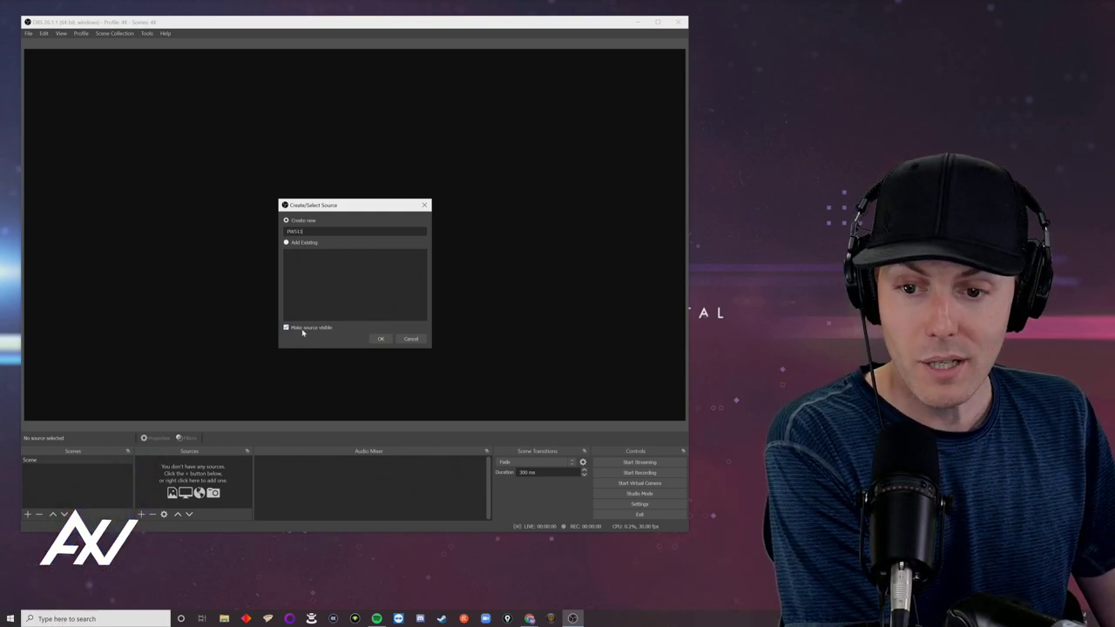
{"action": "left_click", "coordinate": [379, 338]}
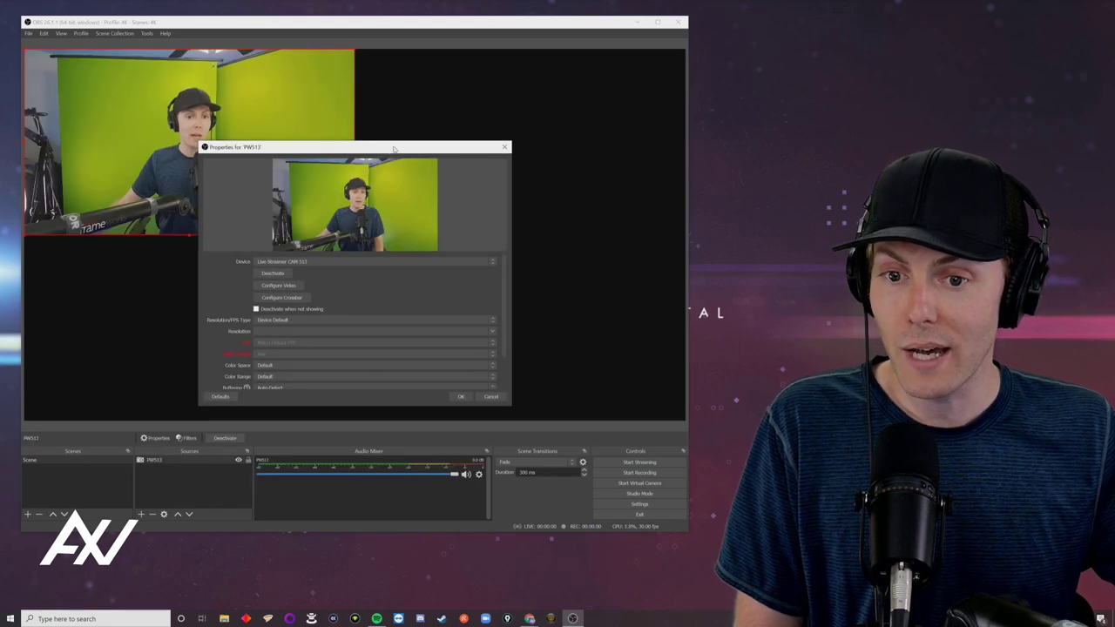
Step: Switch the PW513 webcam's device to Live Streamer CAM 513 CamEngine - 1
{"action": "mouse_move", "coordinate": [394, 149]}
{"action": "left_mouse_down"}
{"action": "mouse_move", "coordinate": [438, 122]}
{"action": "mouse_move", "coordinate": [501, 122]}
{"action": "left_mouse_up"}
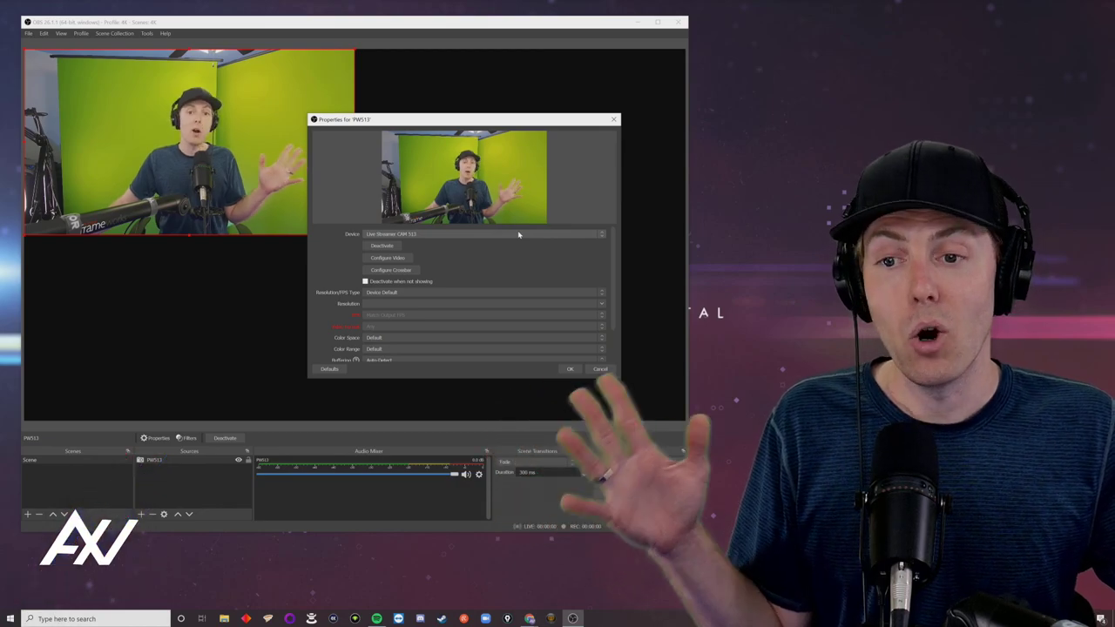
{"action": "left_click", "coordinate": [518, 234]}
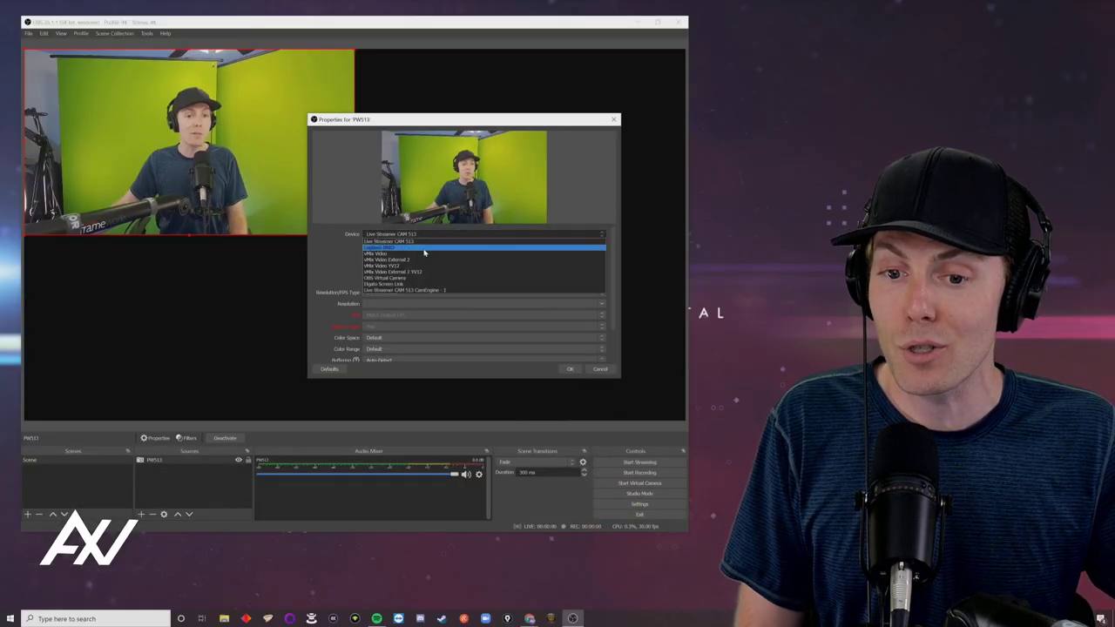
{"action": "left_click", "coordinate": [426, 290]}
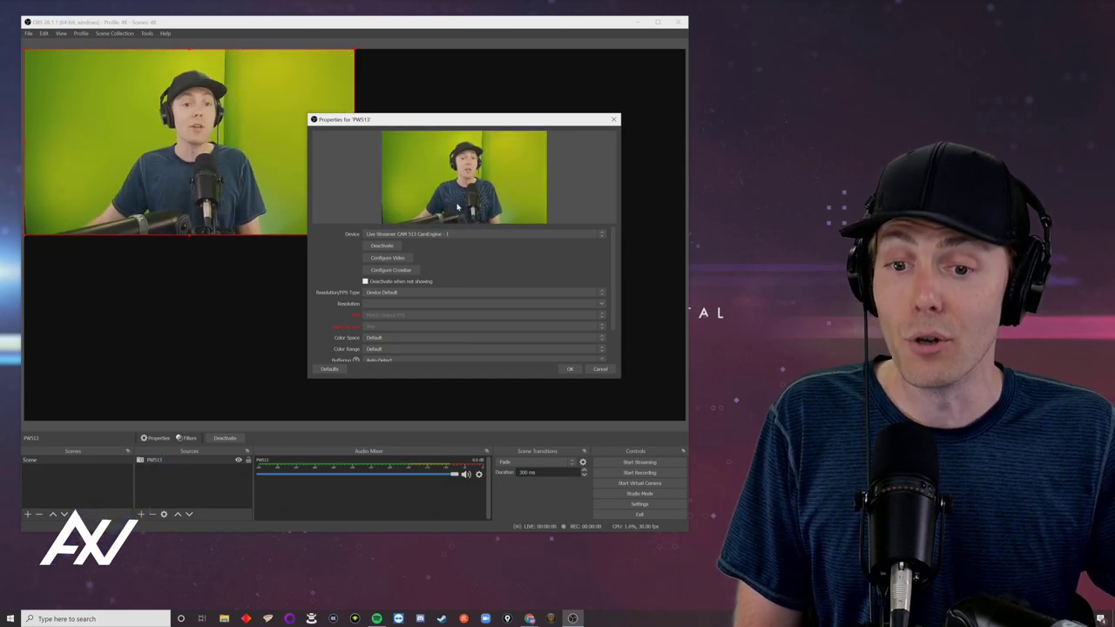
{"action": "left_click", "coordinate": [600, 293]}
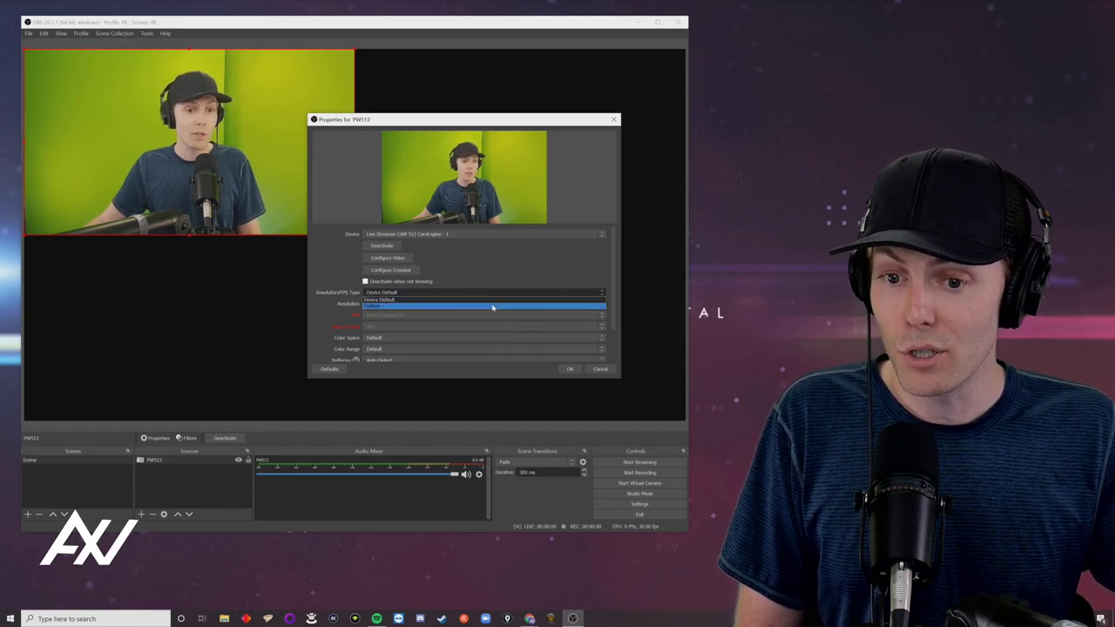
Step: Set the webcam to a custom 3840x2160 capture resolution and apply it
{"action": "left_click", "coordinate": [522, 305]}
{"action": "left_click", "coordinate": [601, 304]}
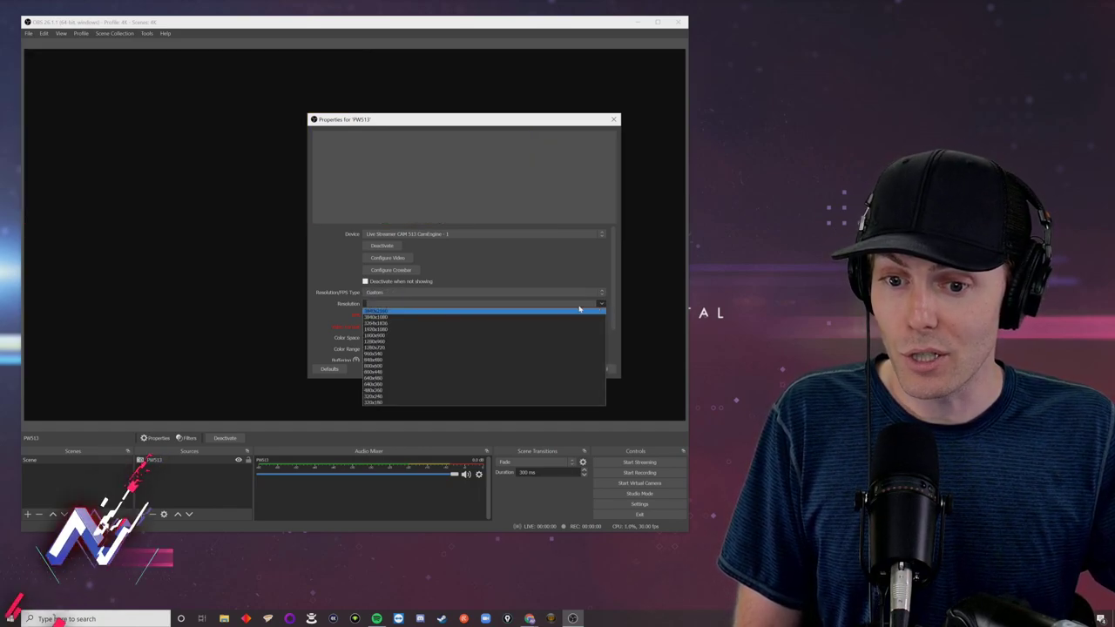
{"action": "left_click", "coordinate": [559, 312]}
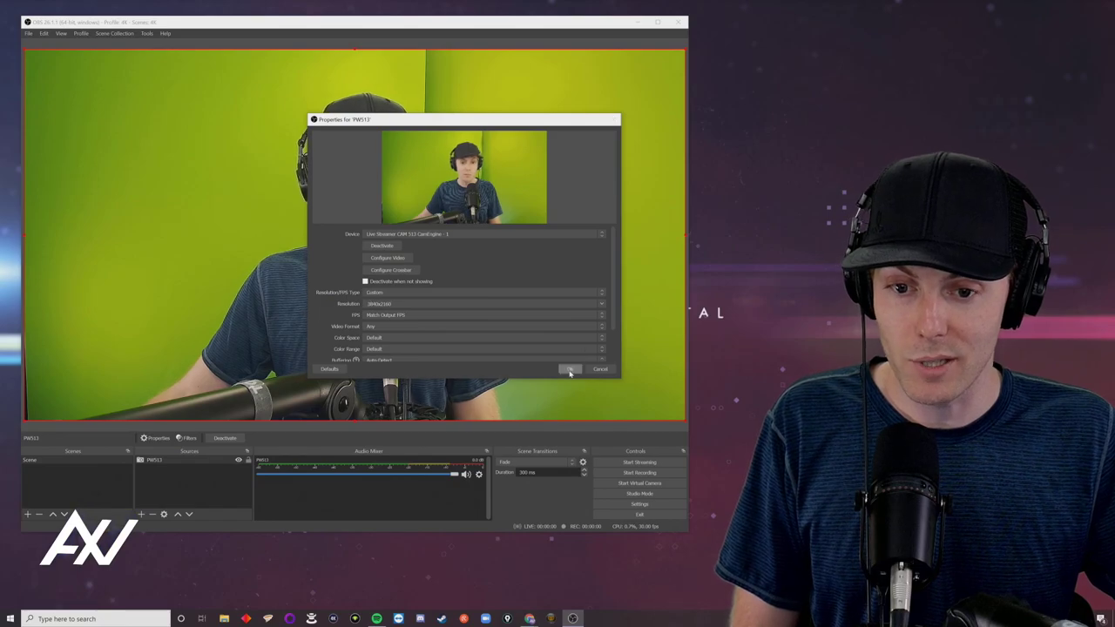
{"action": "left_click", "coordinate": [569, 369]}
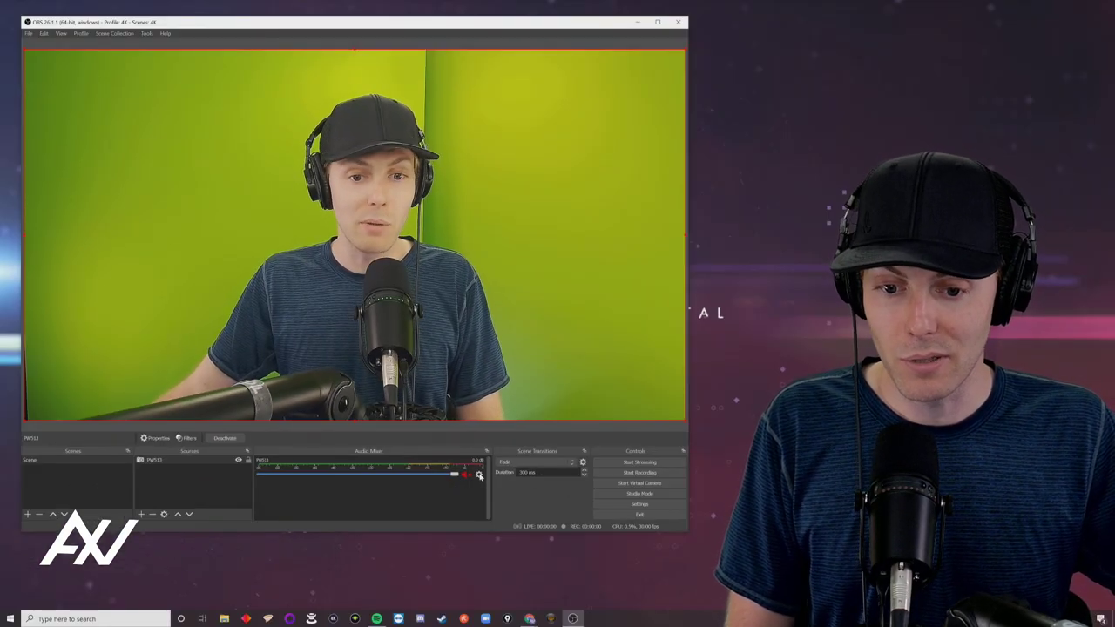
Step: Hide the PW513 webcam's audio channel from the mixer
{"action": "left_click", "coordinate": [479, 475]}
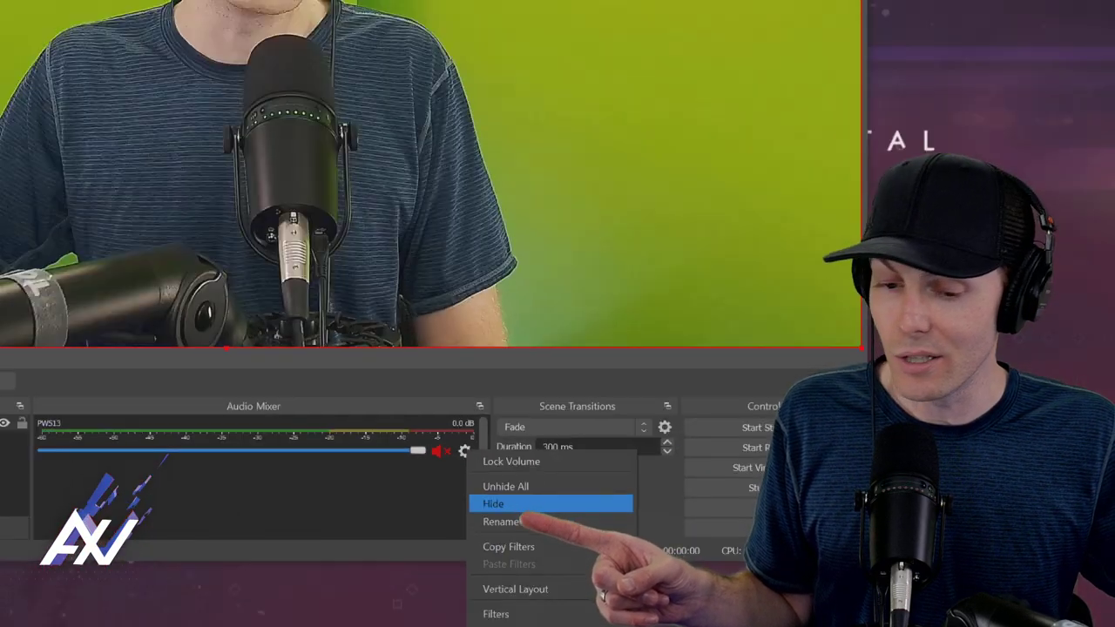
{"action": "left_click", "coordinate": [498, 501]}
{"action": "left_click", "coordinate": [479, 475]}
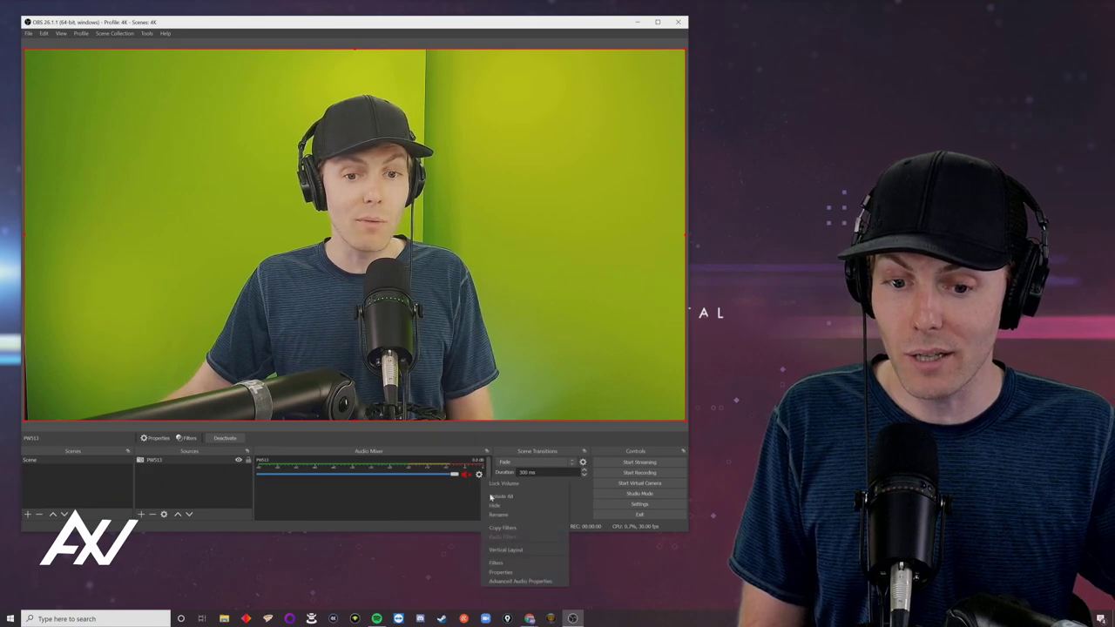
{"action": "left_click", "coordinate": [497, 508]}
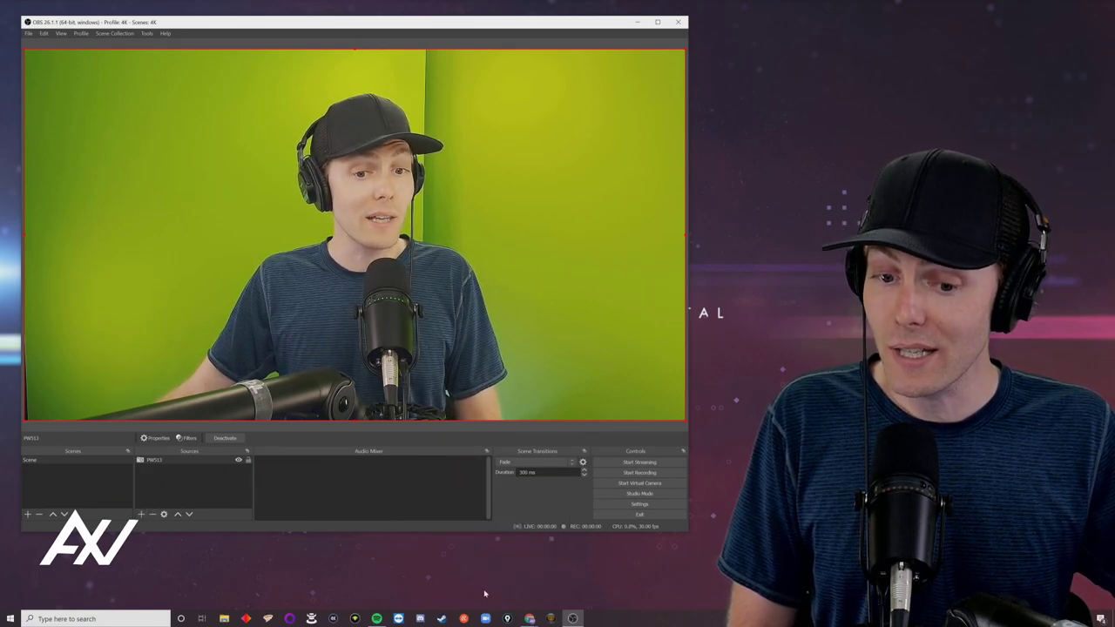
Step: Check the Shure MV7 product page, then begin adding a new source in OBS
{"action": "mouse_move", "coordinate": [529, 618]}
{"action": "left_click", "coordinate": [568, 576]}
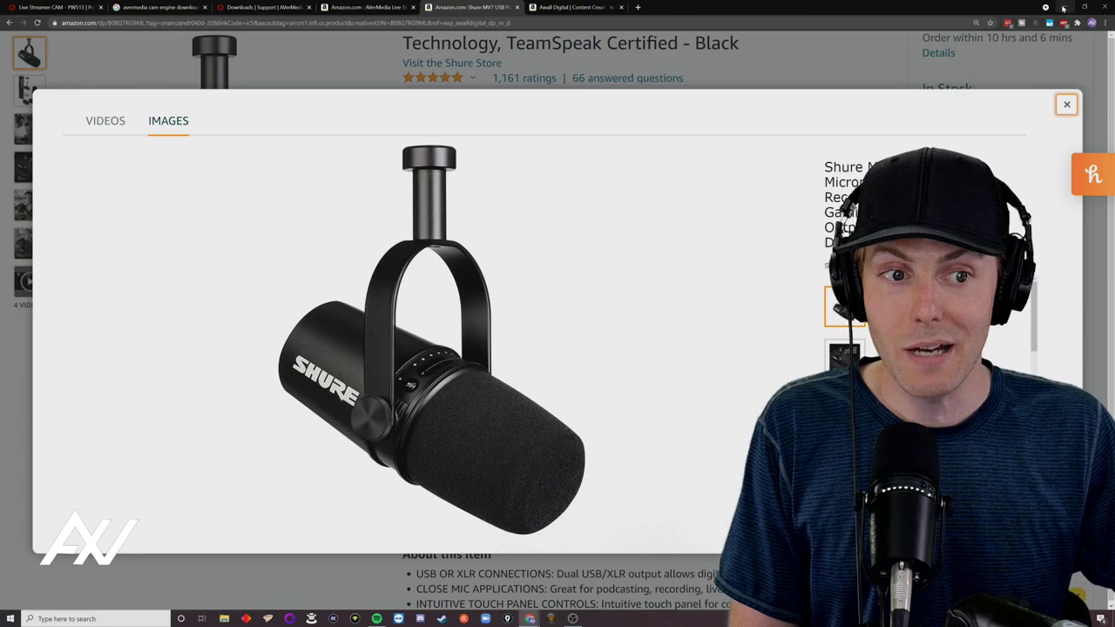
{"action": "left_click", "coordinate": [1062, 7]}
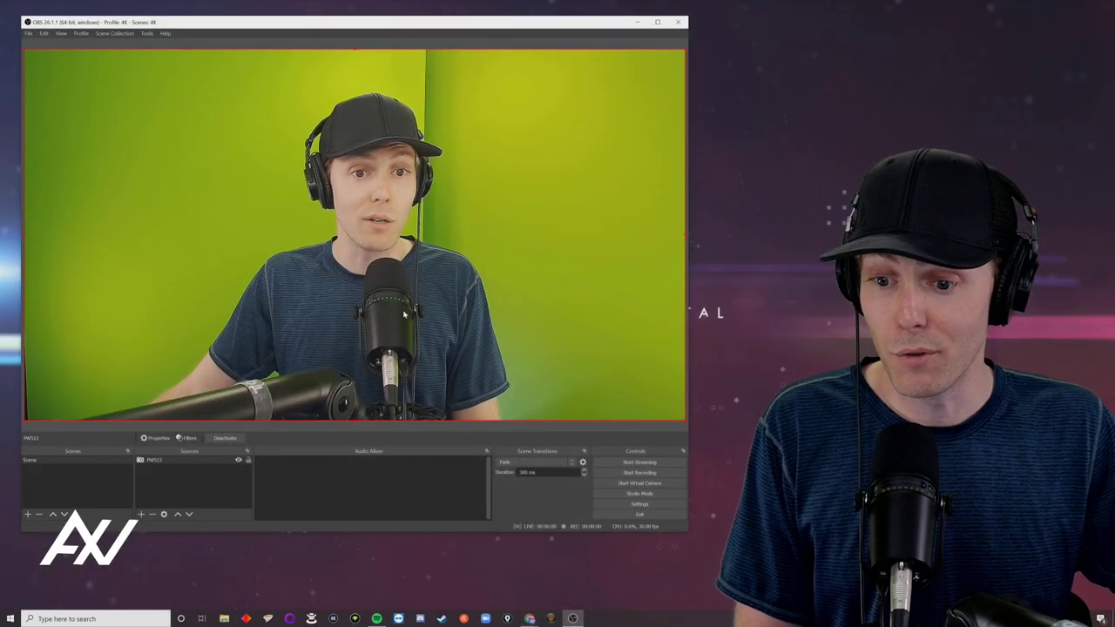
{"action": "left_click", "coordinate": [140, 514]}
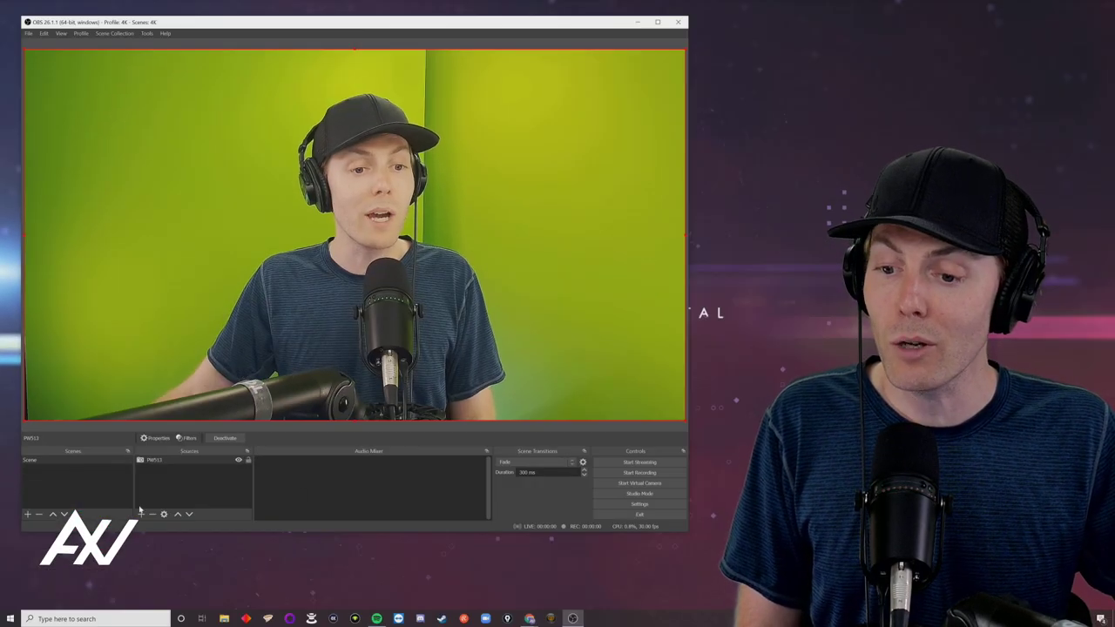
Step: Add an Audio Input Capture source named 'Mic' using the Shure MV7 microphone
{"action": "left_click", "coordinate": [189, 368]}
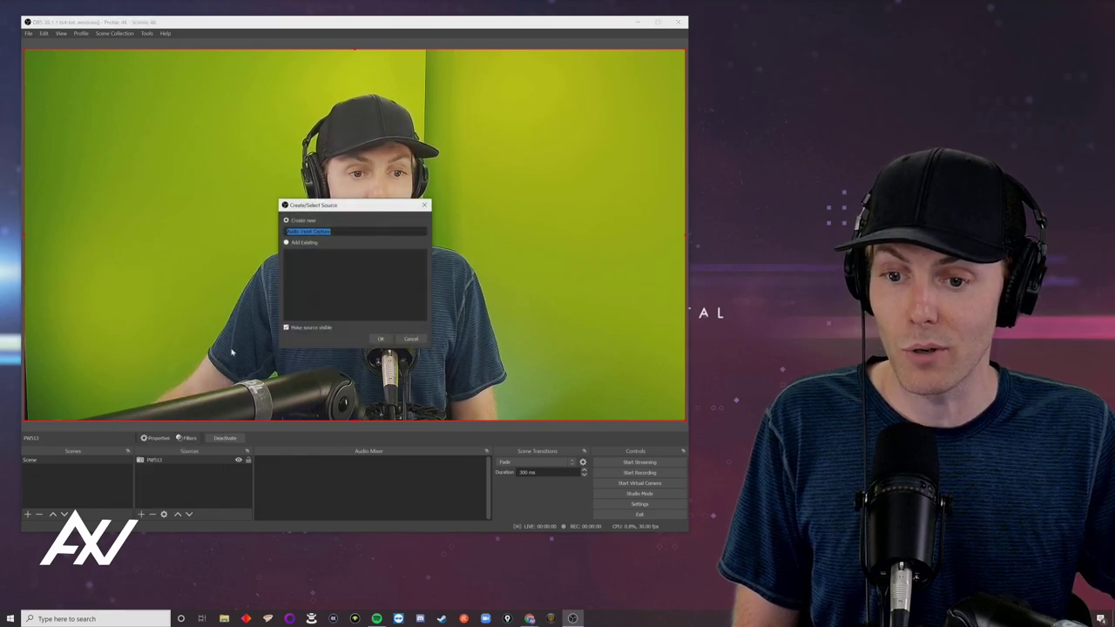
{"action": "type", "text": "Mic"}
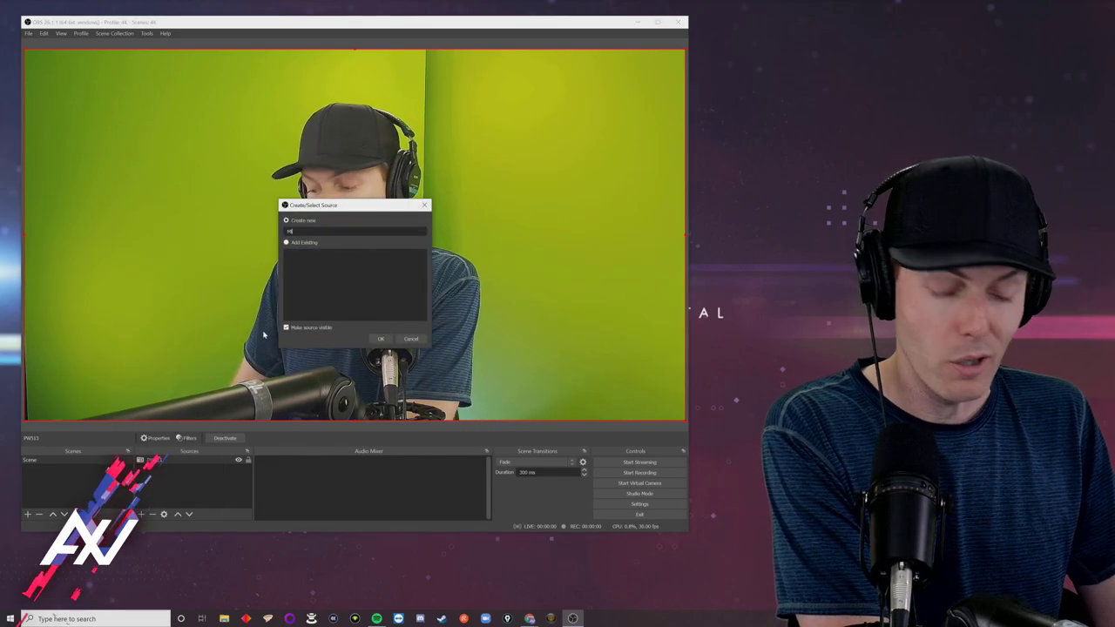
{"action": "left_click", "coordinate": [379, 338]}
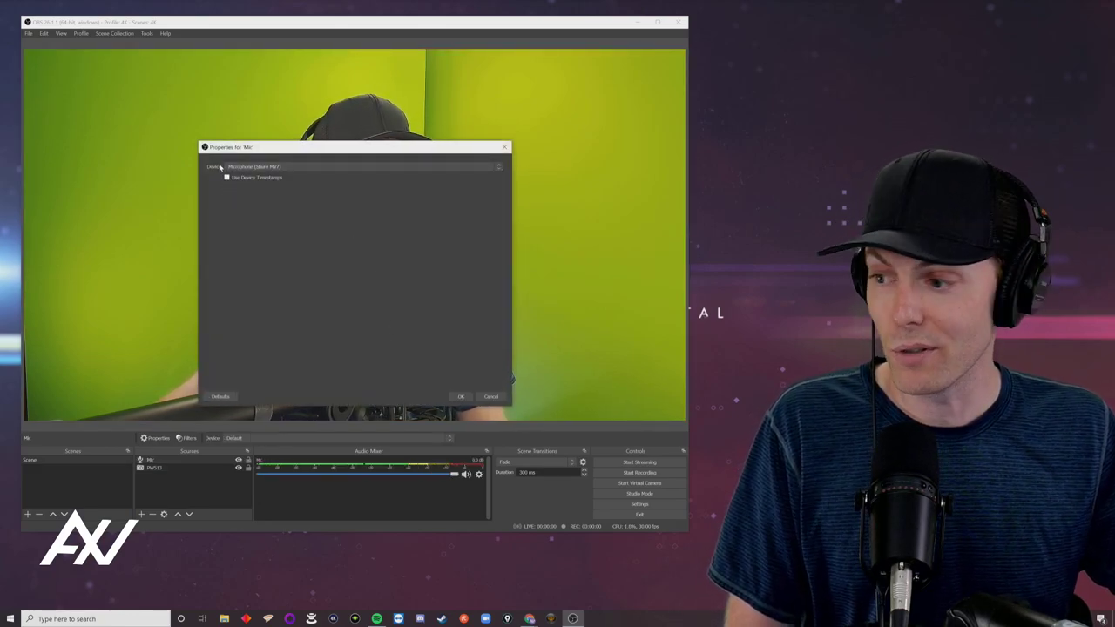
{"action": "left_click", "coordinate": [460, 396]}
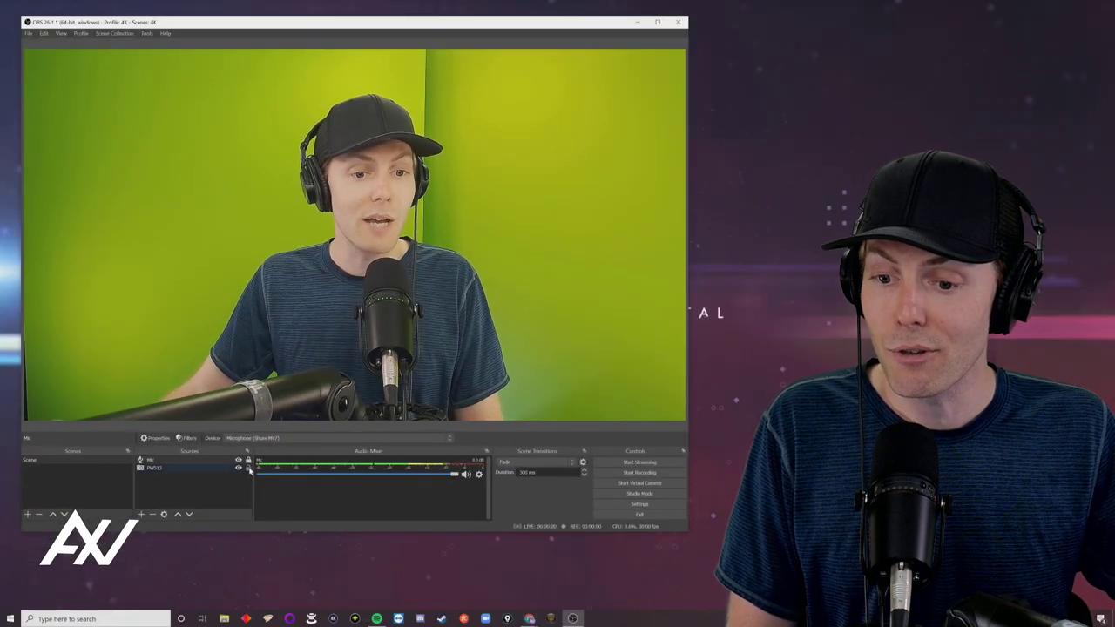
{"action": "left_click", "coordinate": [479, 475]}
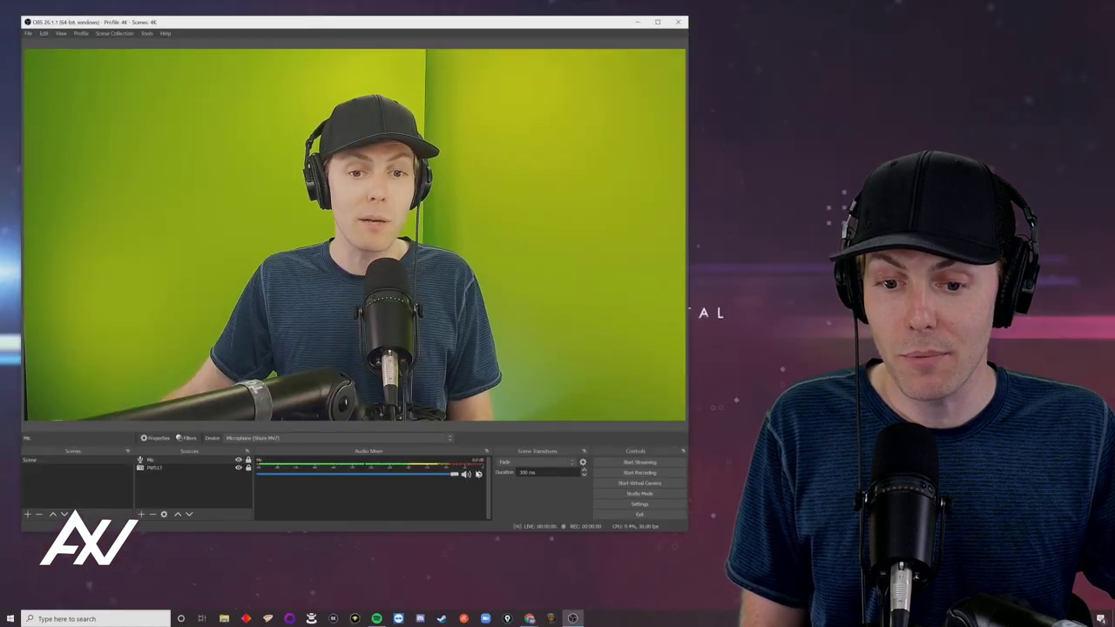
Step: Give the Mic source a 225 ms sync offset in Advanced Audio Properties
{"action": "left_click", "coordinate": [478, 474]}
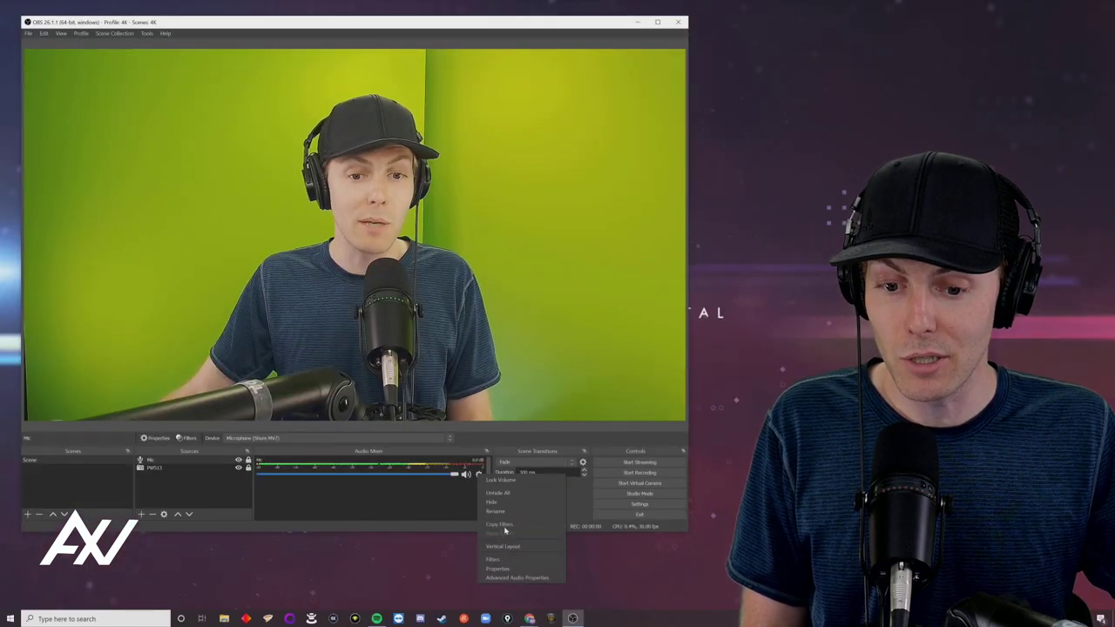
{"action": "left_click", "coordinate": [505, 577]}
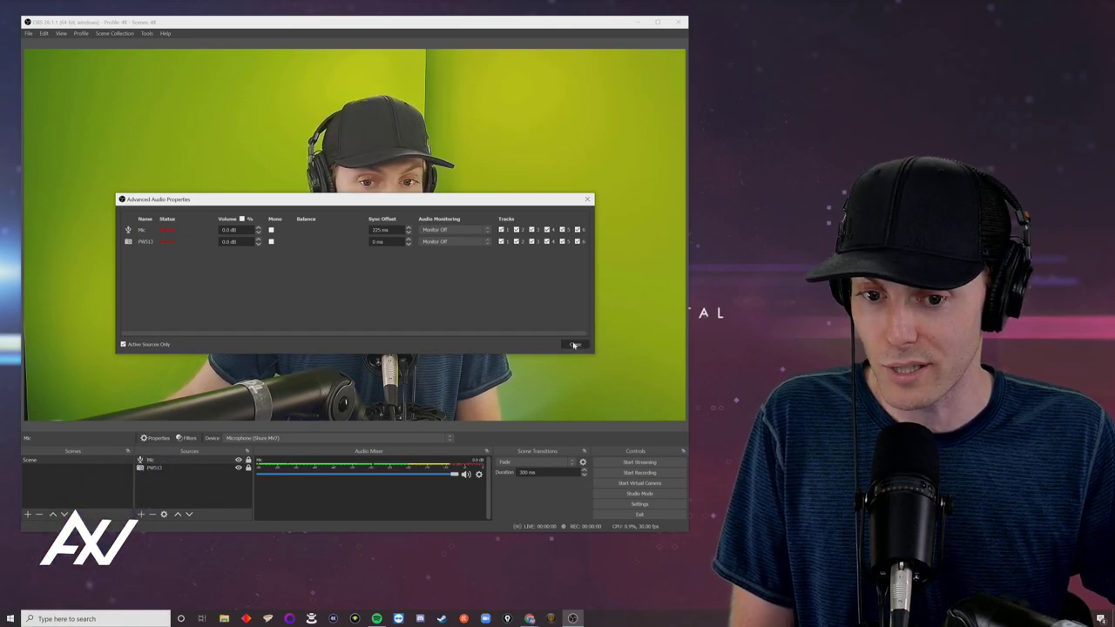
Step: Close Advanced Audio Properties and briefly look through the Tools menu
{"action": "left_click", "coordinate": [573, 345]}
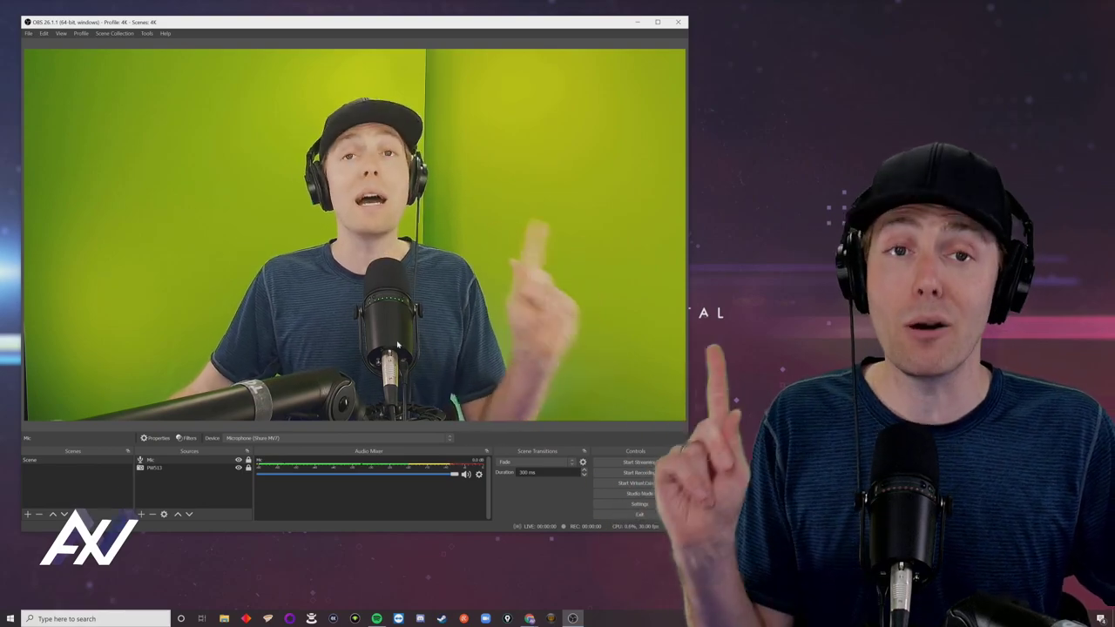
{"action": "left_click", "coordinate": [147, 33]}
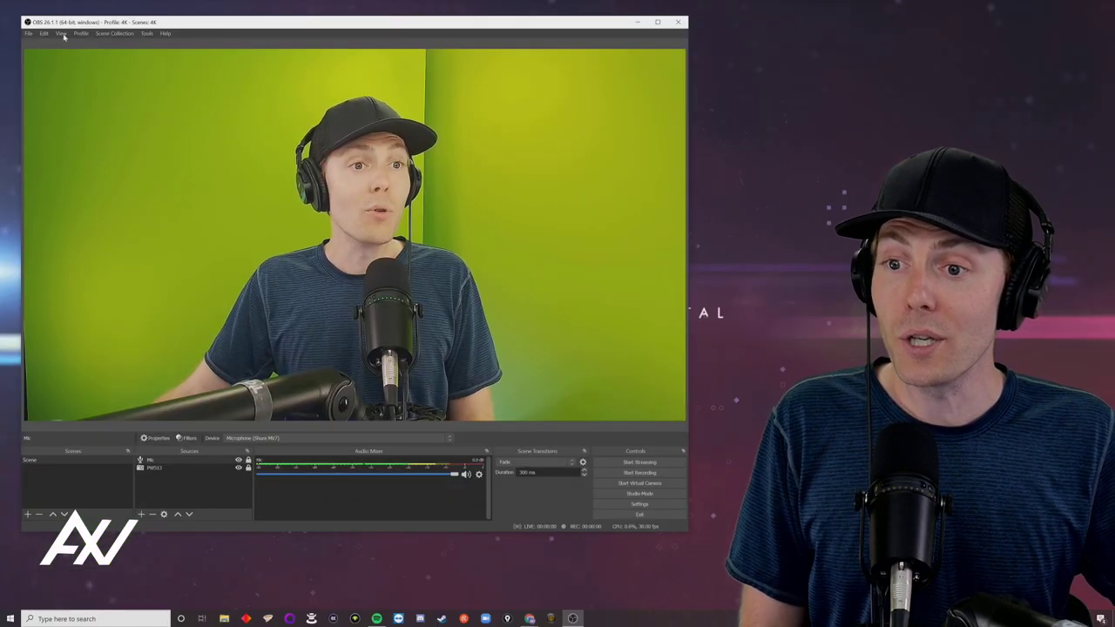
{"action": "left_click", "coordinate": [61, 33]}
{"action": "left_click", "coordinate": [87, 107]}
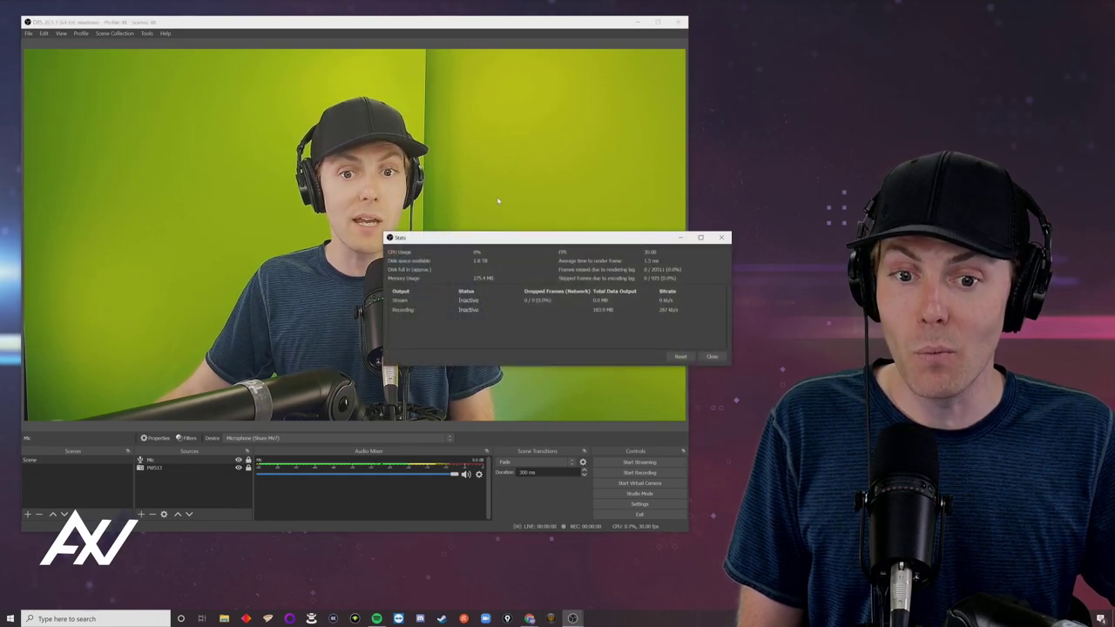
{"action": "left_click_drag", "start_coordinate": [522, 239], "coordinate": [201, 83]}
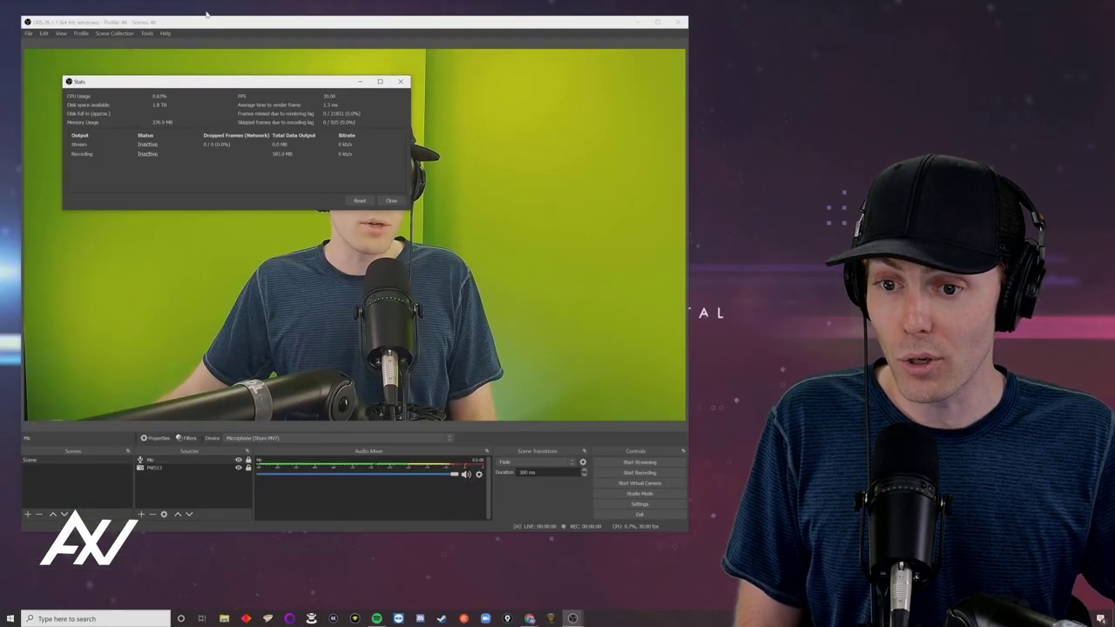
Step: Close the Stats window and scroll the Awall Digital storefront to Content Creator Computers
{"action": "left_click", "coordinate": [401, 82]}
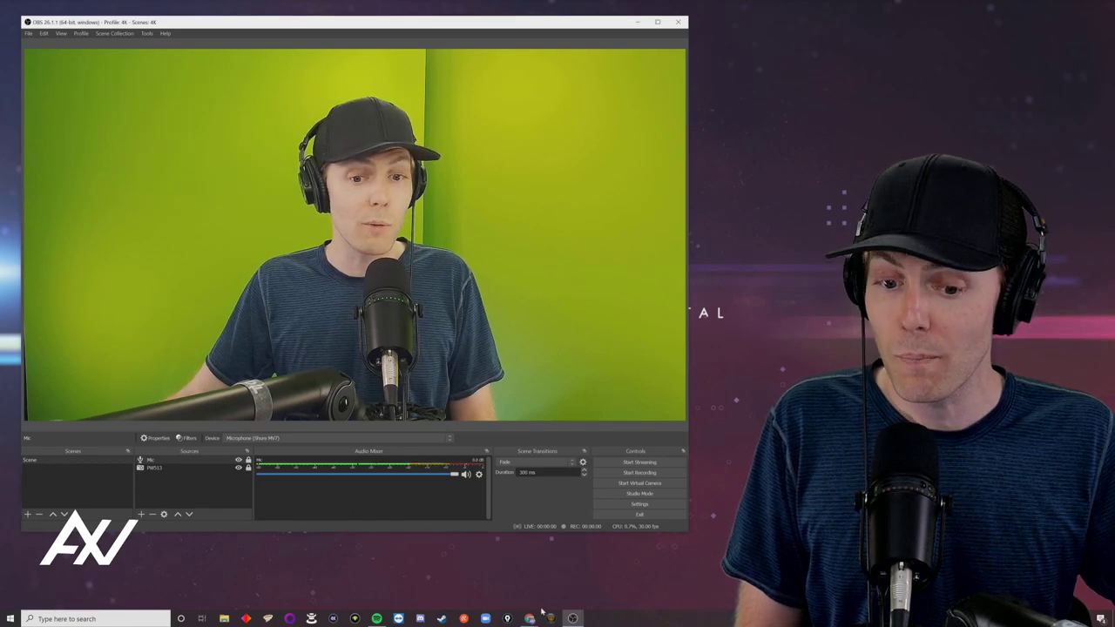
{"action": "mouse_move", "coordinate": [529, 618]}
{"action": "left_click", "coordinate": [572, 584]}
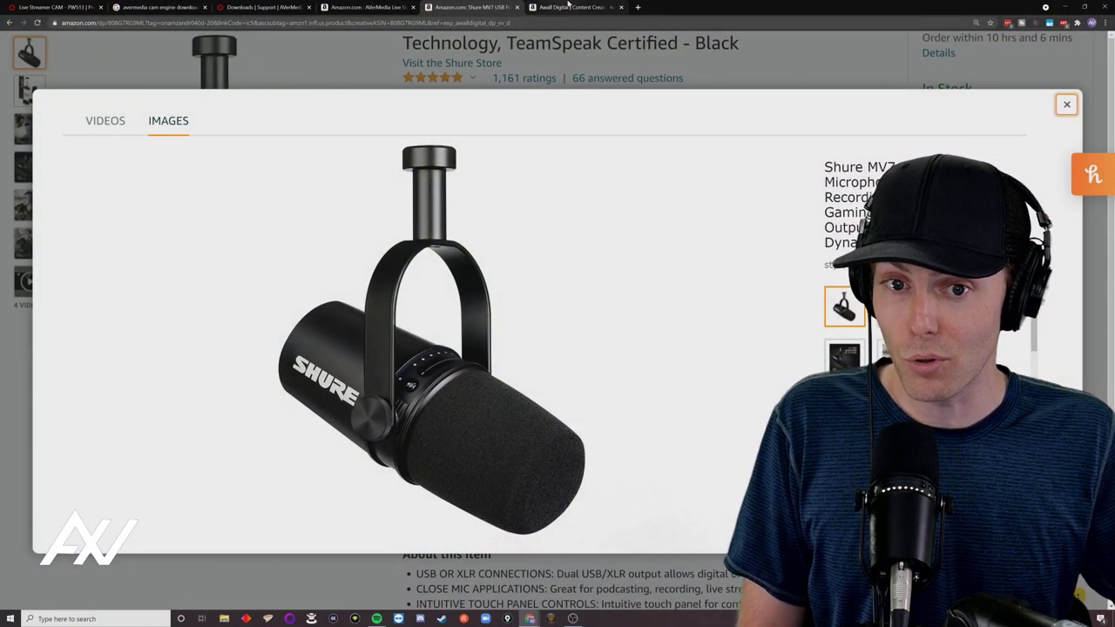
{"action": "left_click", "coordinate": [568, 5]}
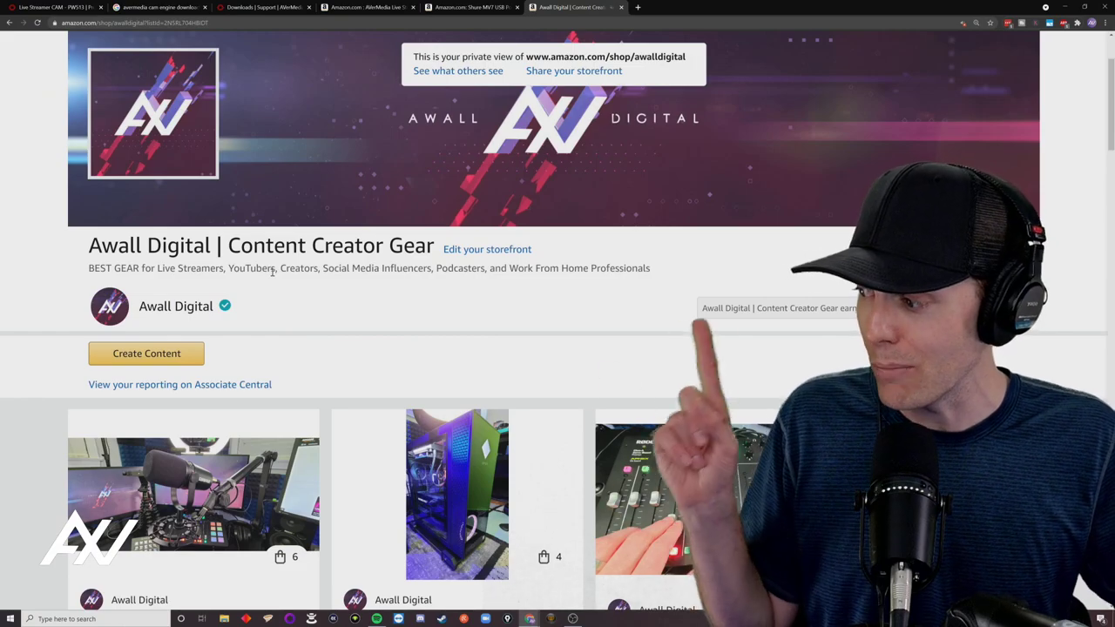
{"action": "scroll", "coordinate": [273, 272], "scroll_direction": "down", "scroll_amount": 1}
{"action": "scroll", "coordinate": [272, 272], "scroll_direction": "down", "scroll_amount": 5}
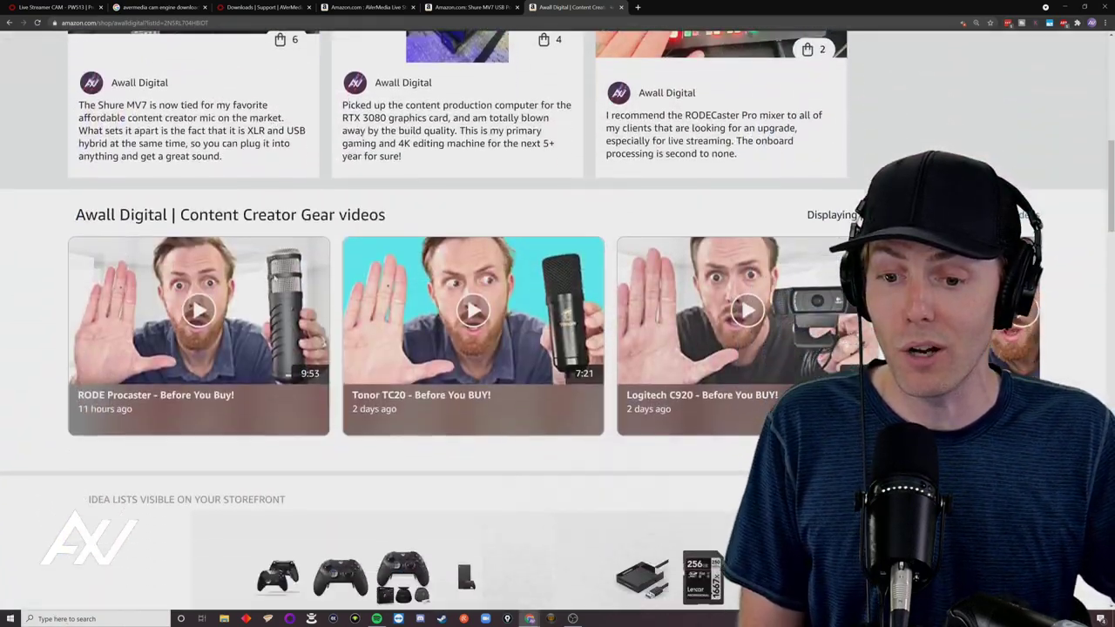
{"action": "scroll", "coordinate": [270, 274], "scroll_direction": "down", "scroll_amount": 5}
{"action": "scroll", "coordinate": [261, 274], "scroll_direction": "down", "scroll_amount": 5}
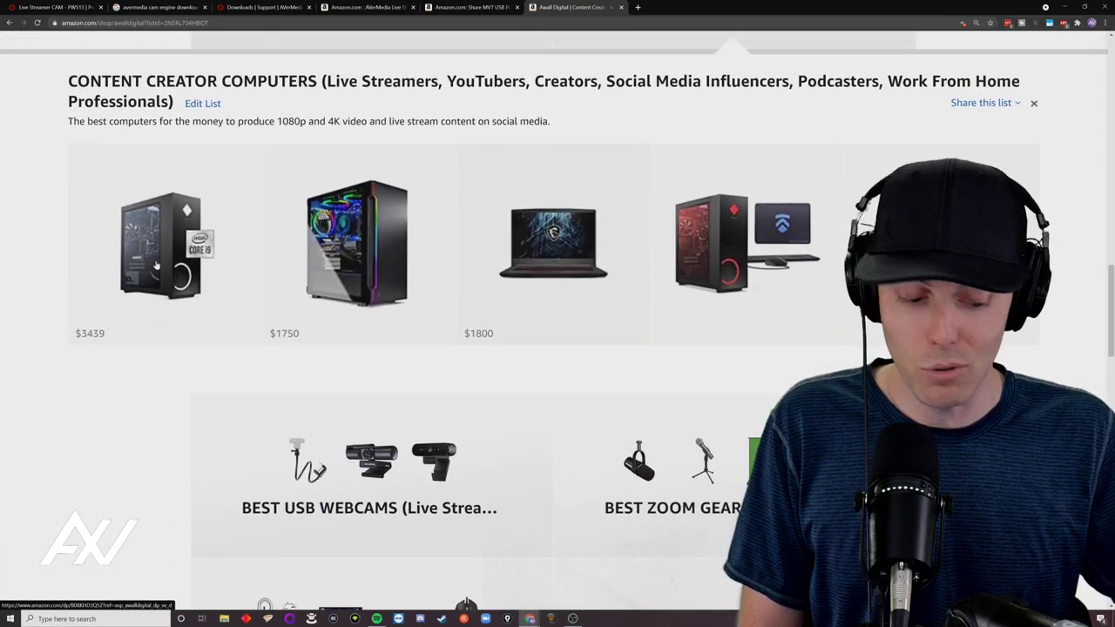